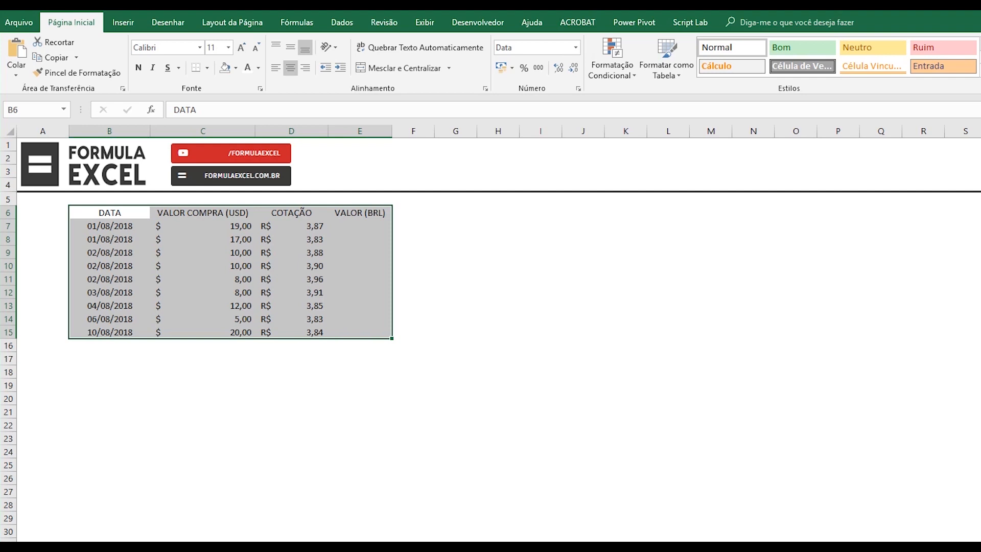
- Examine the purchases table in B6:E15, looking at its dates, USD purchase values, exchange rates and the empty VALOR (BRL) column
drag(109, 212, 360, 332)
drag(110, 226, 109, 332)
drag(204, 226, 204, 332)
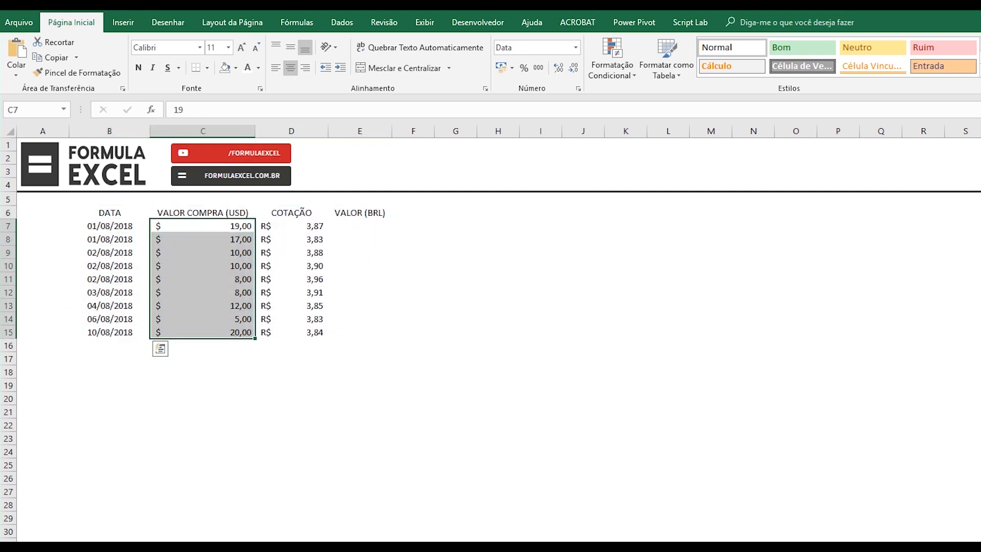
click(295, 225)
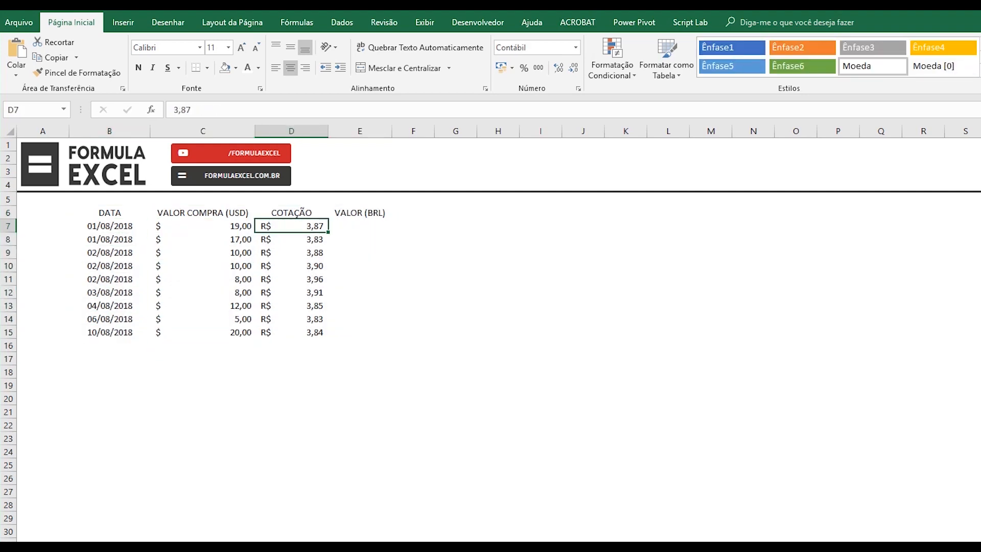
click(110, 225)
click(202, 226)
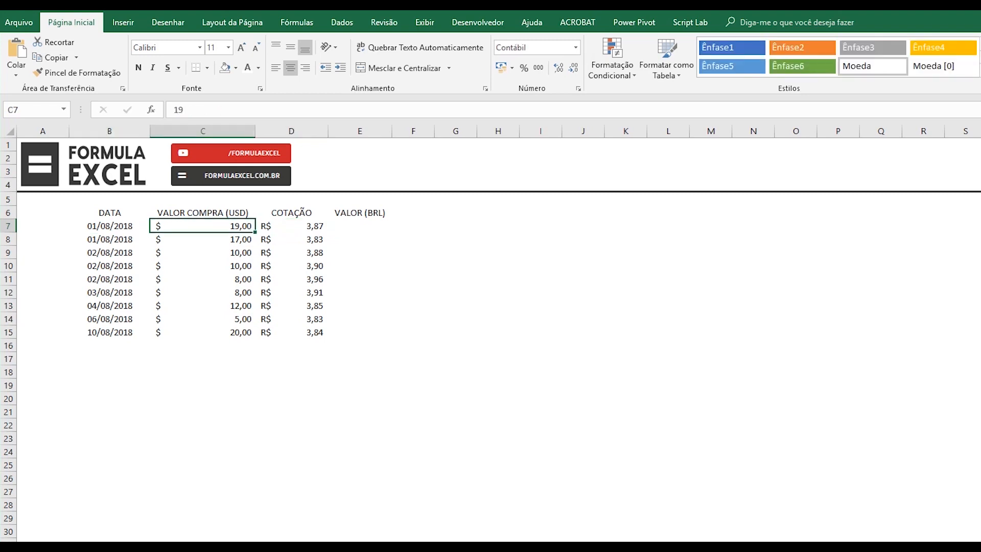
click(296, 223)
key(Right)
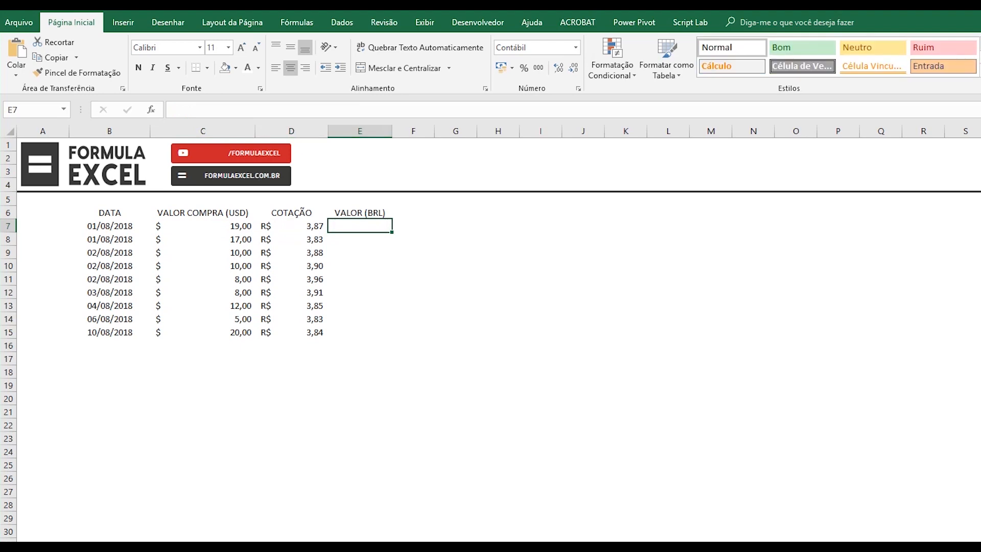
- Format the range B6:E15 as a table with headers, using the black-header style from the Clara group
drag(109, 212, 368, 333)
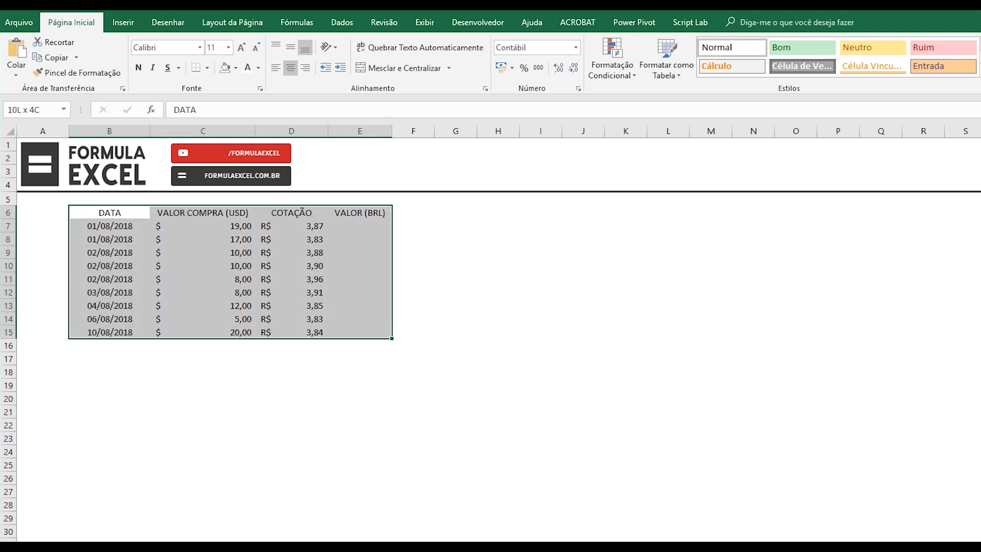
click(649, 72)
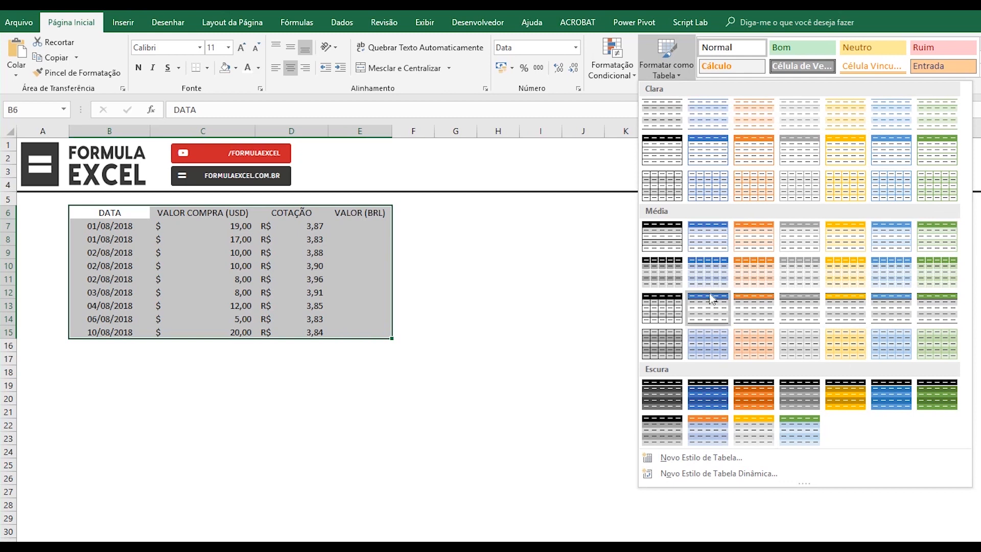
click(666, 151)
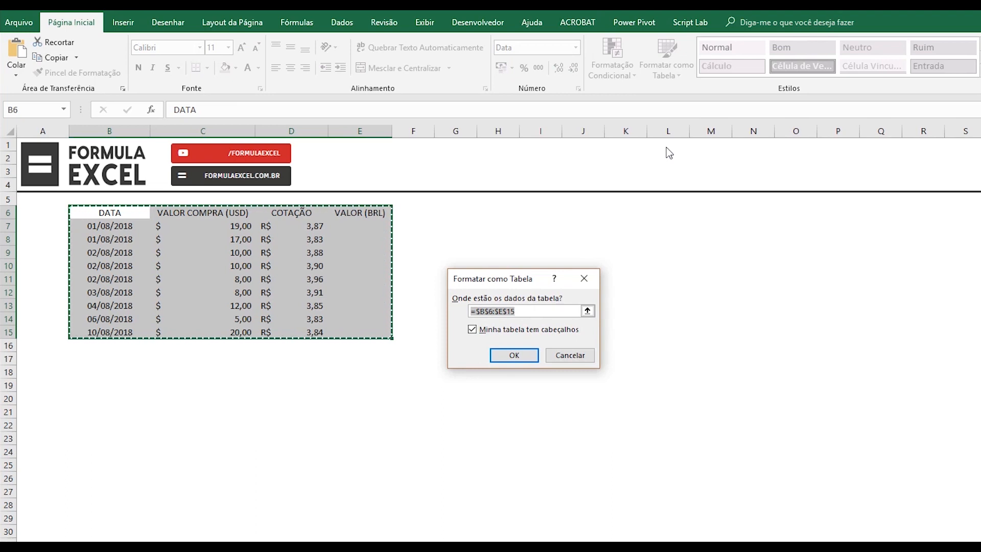
drag(543, 278, 543, 237)
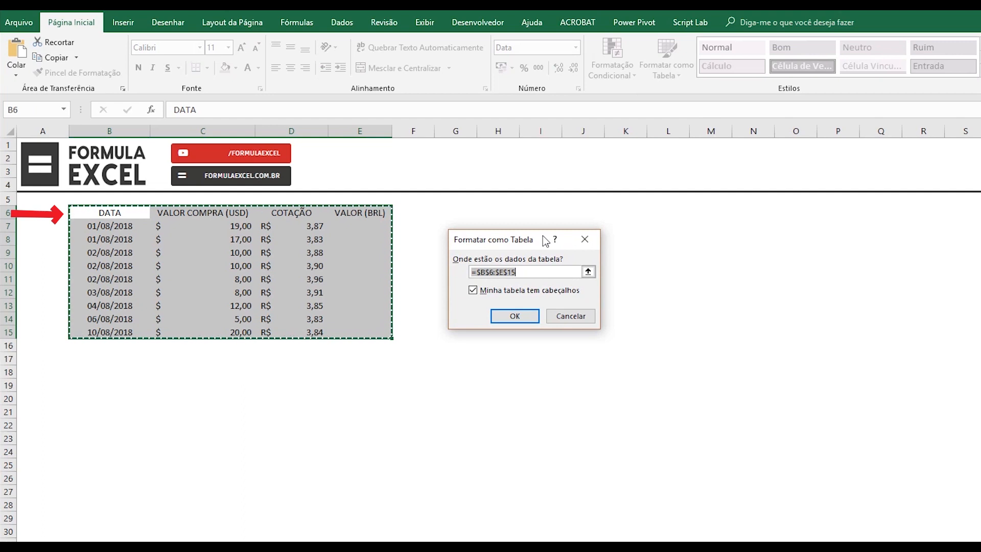
click(516, 316)
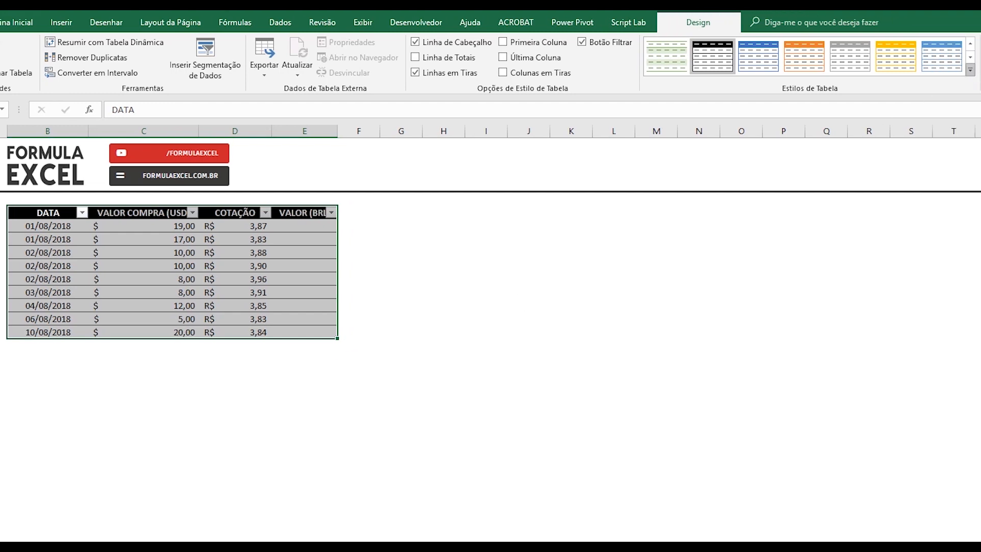
- Change the table's style to the black-header design with grey banded rows in the Média group
click(977, 71)
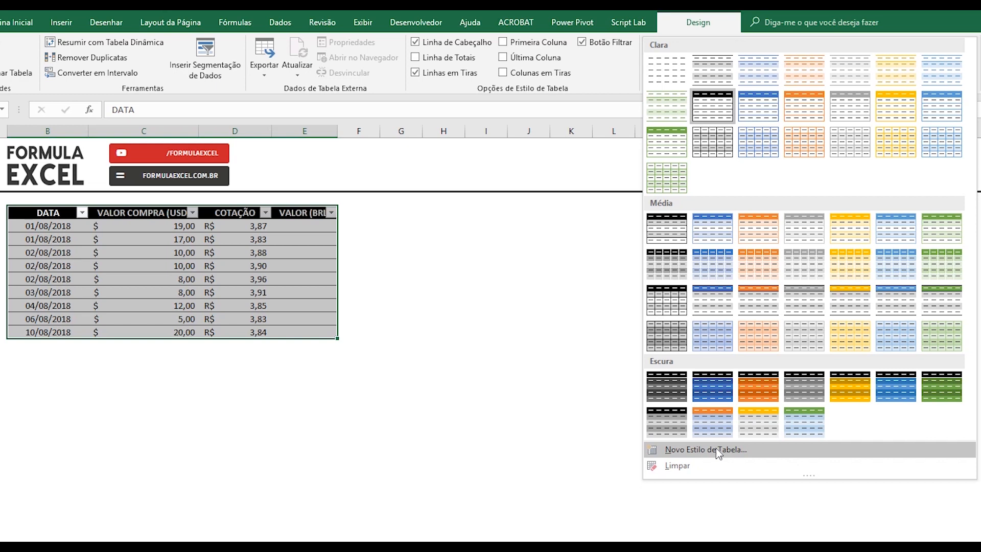
click(672, 228)
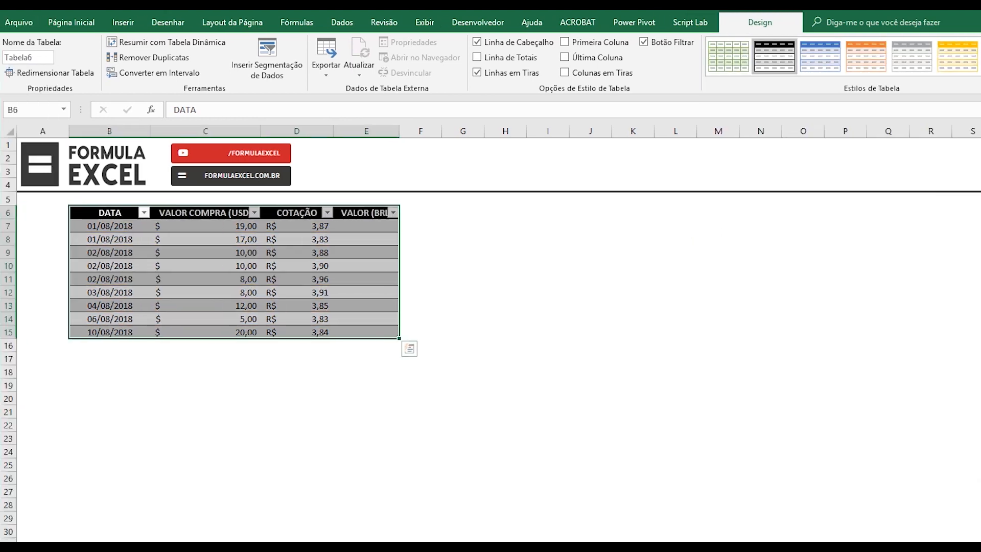
click(366, 226)
click(366, 239)
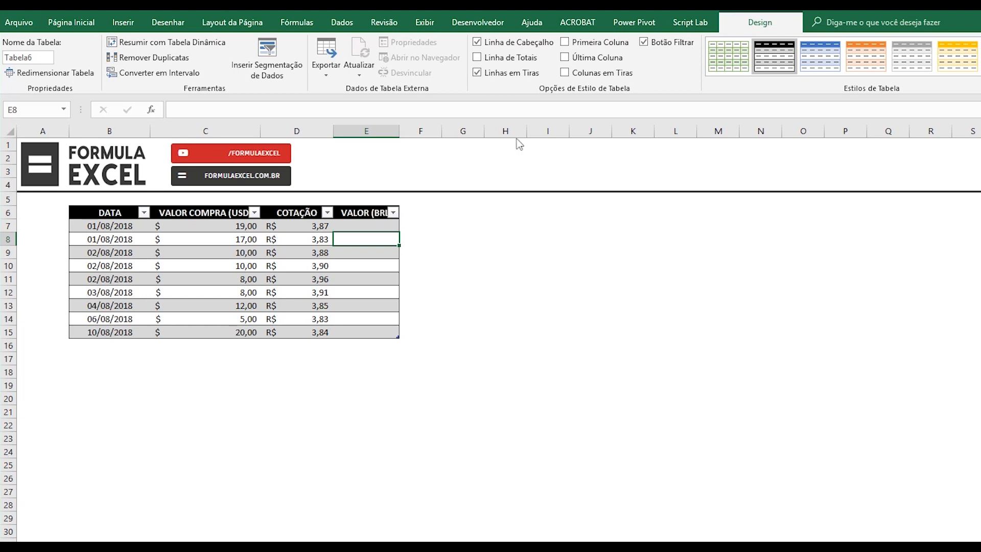
- Try banded columns instead of banded rows on the table, and hide and restore its filter buttons
click(477, 73)
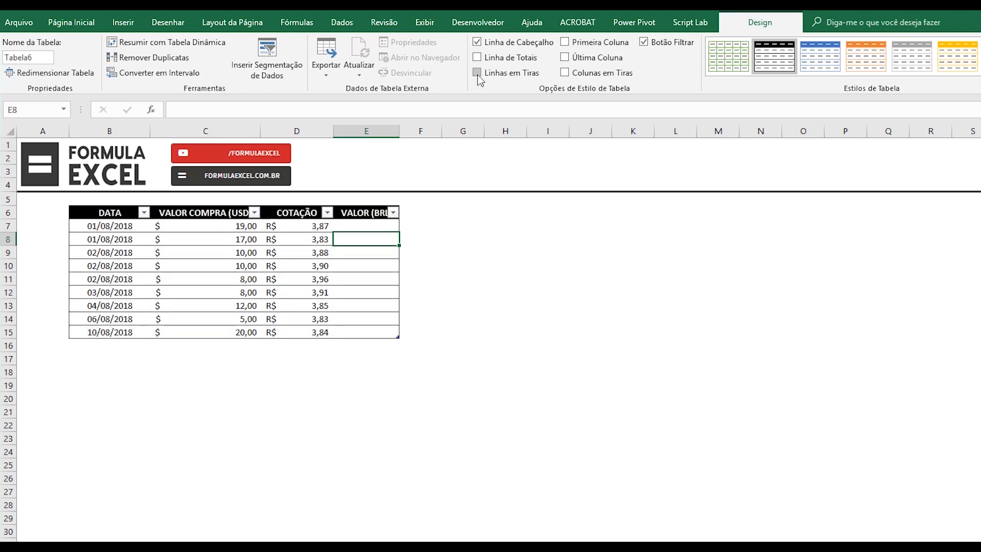
click(564, 74)
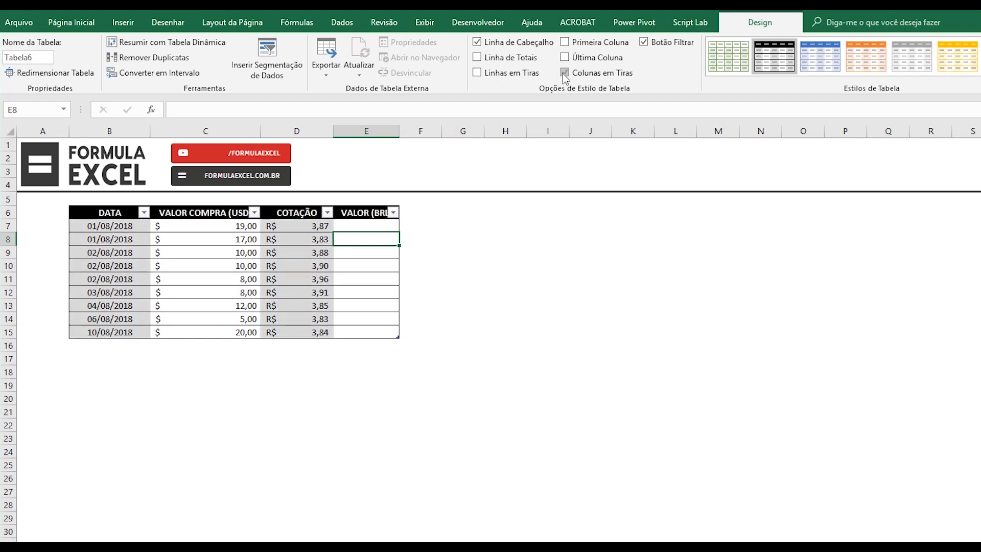
click(564, 74)
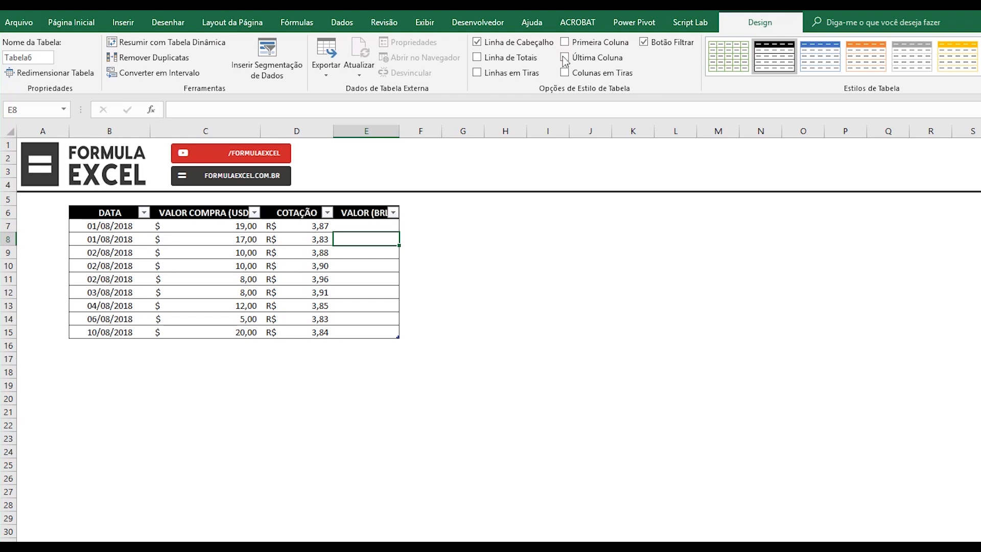
click(478, 73)
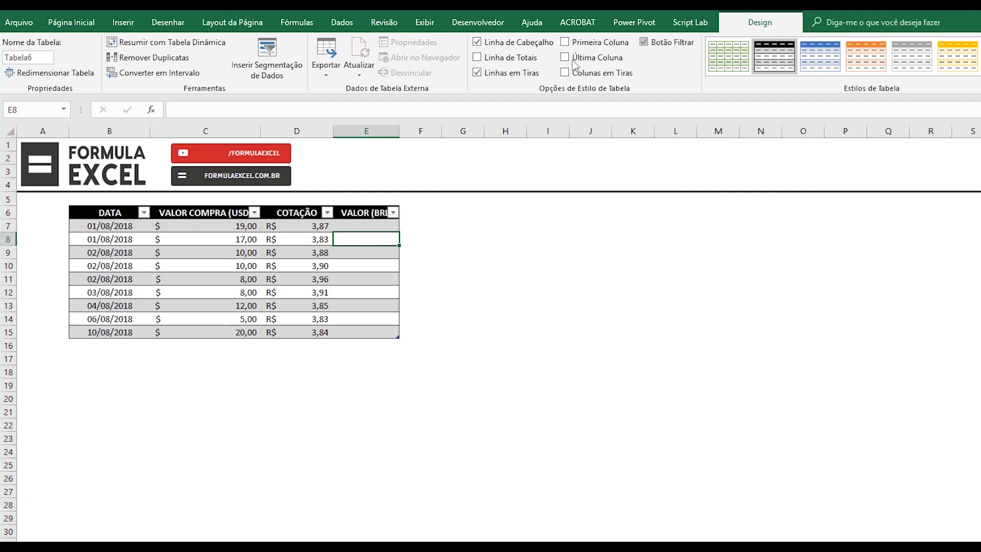
click(644, 42)
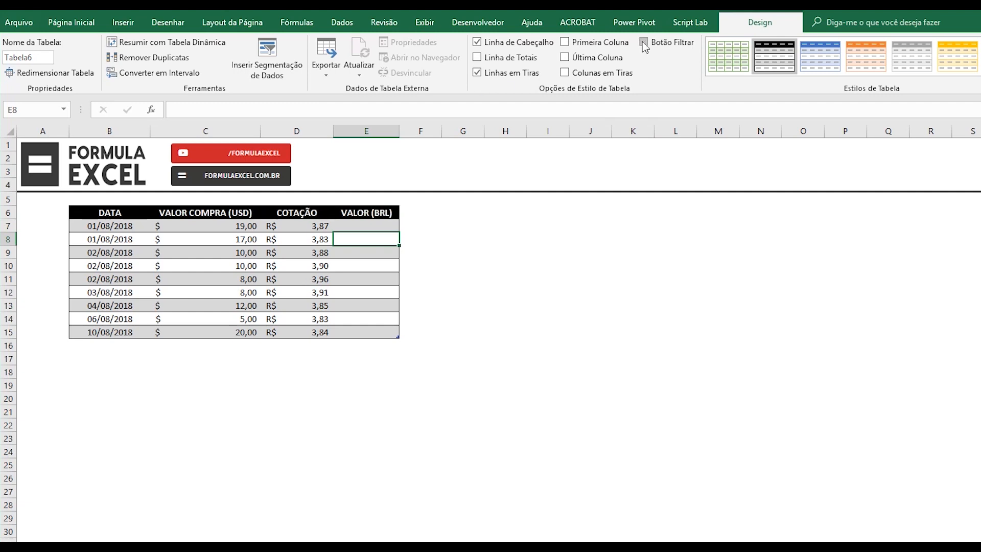
click(643, 43)
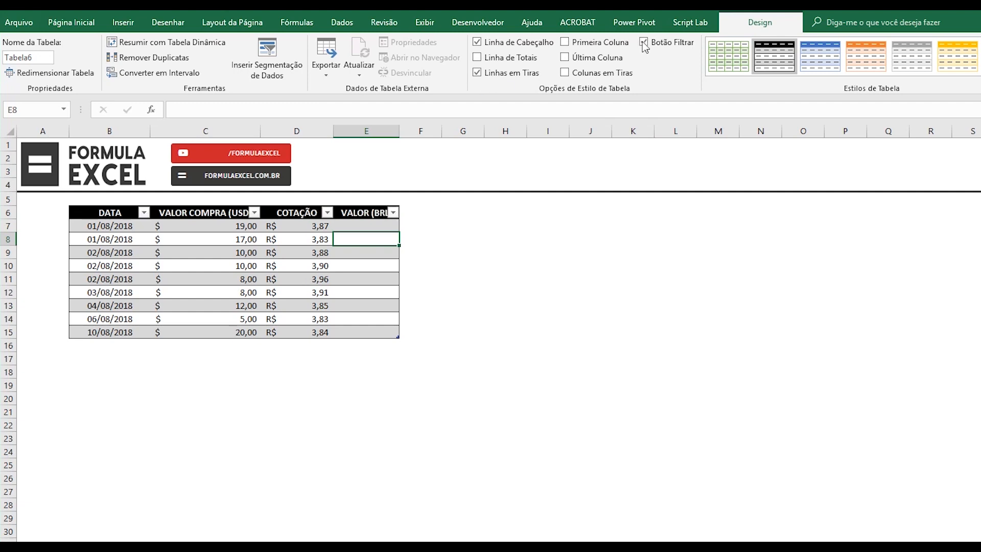
- Add a totals row to the table and set the COTAÇÃO column's total to Nenhum
click(477, 58)
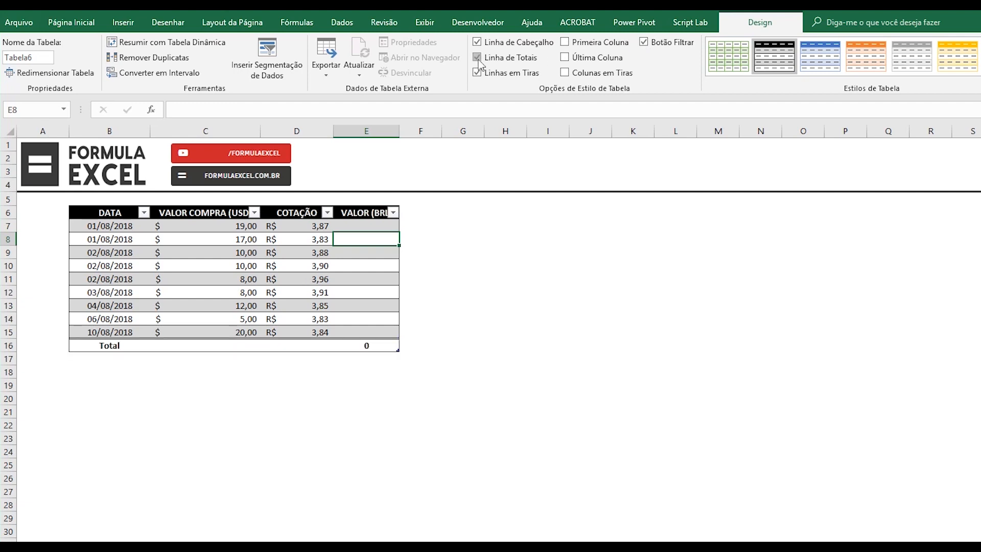
key(ctrl+Down)
key(Left)
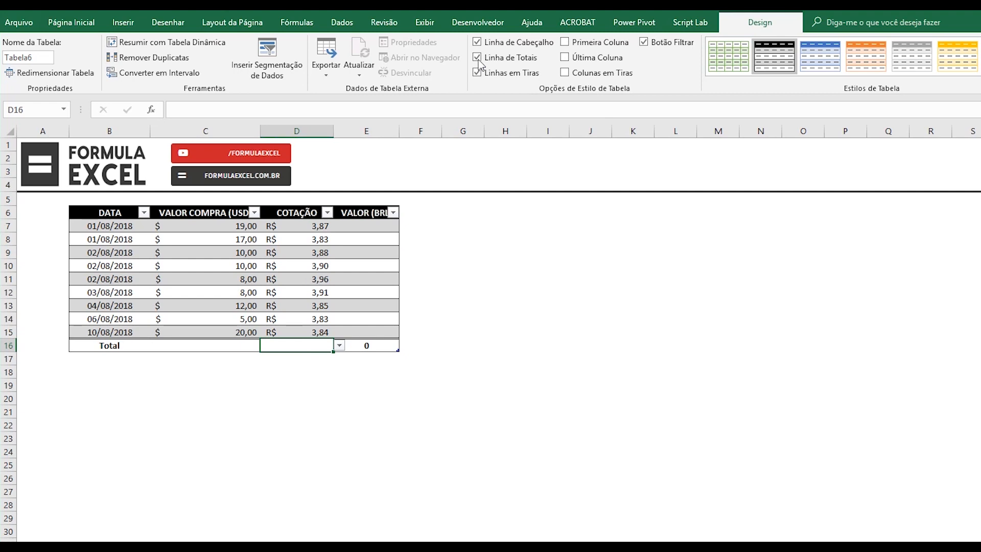
click(339, 345)
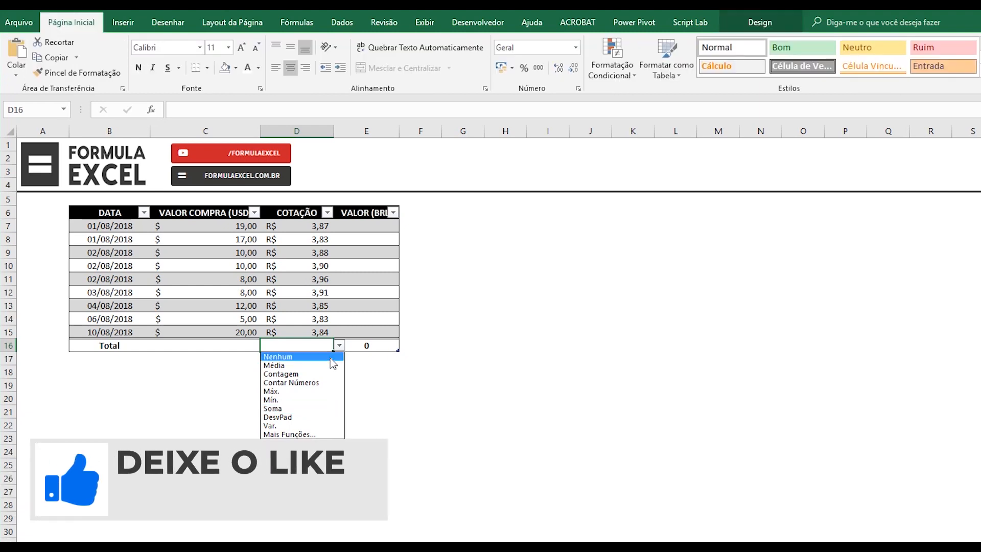
click(330, 358)
- Set the VALOR COMPRA (USD) column's total to Soma
click(252, 350)
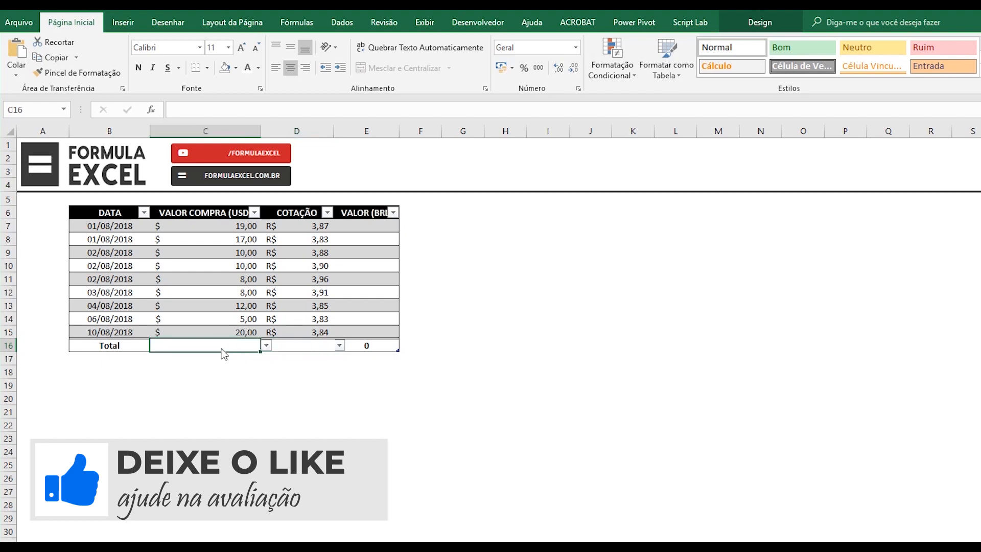
click(266, 345)
click(261, 408)
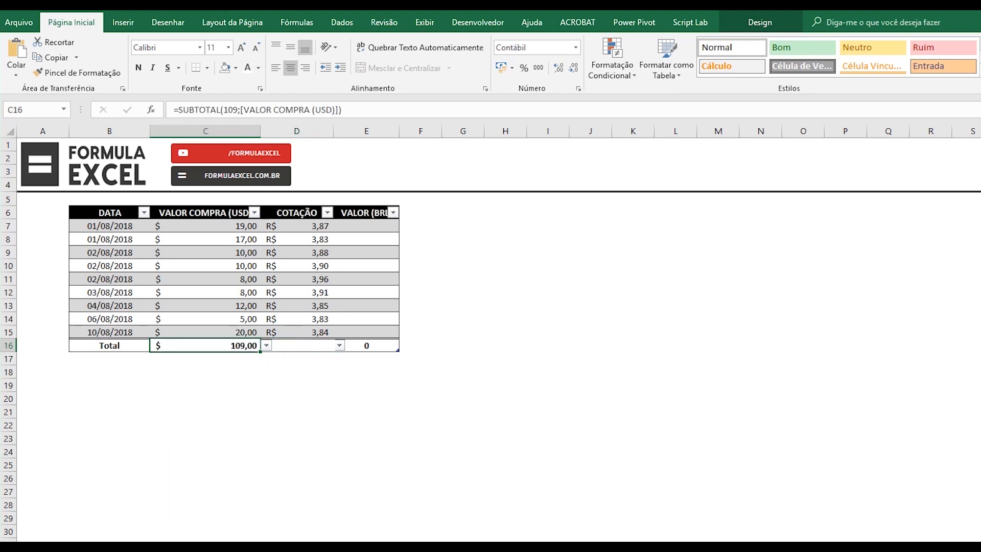
- Set the VALOR (BRL) column's total to Soma
key(Right)
key(Right)
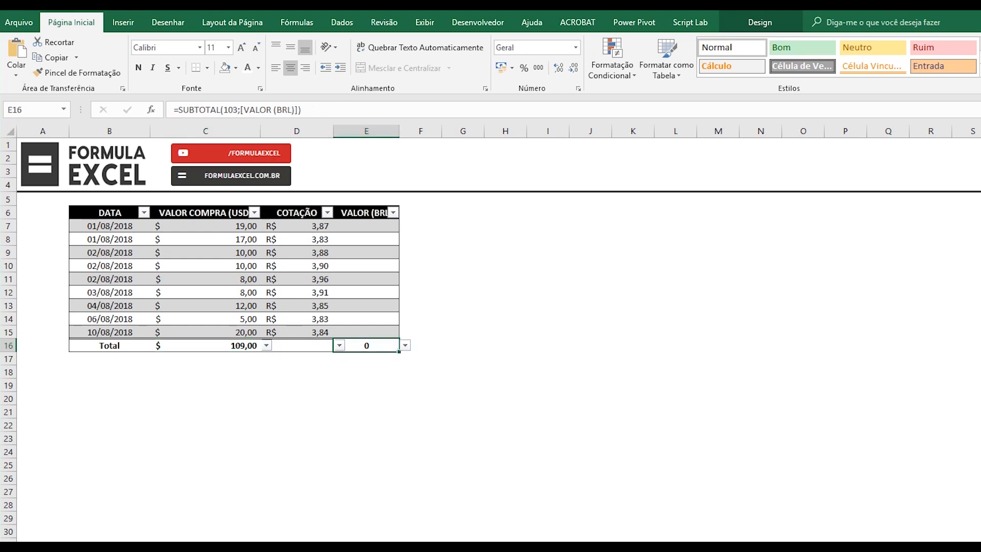
key(alt+Down)
key(Down)
key(Down)
key(Down)
key(Down)
key(Down)
key(Down)
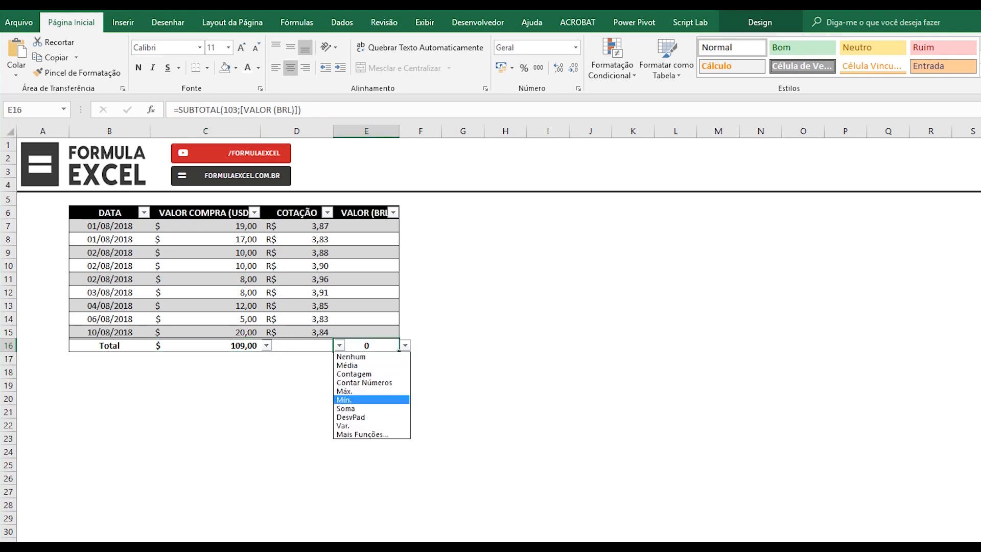
click(372, 408)
click(420, 399)
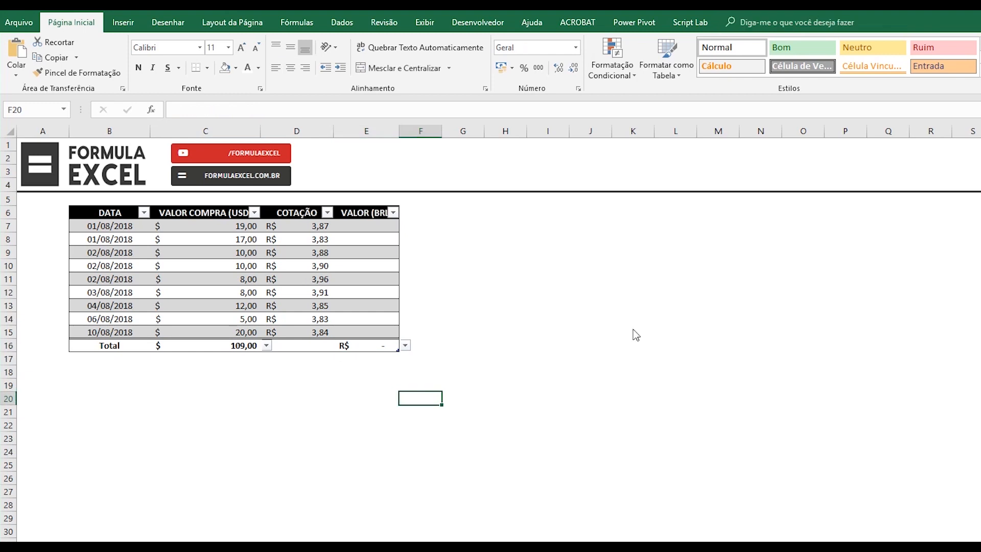
- Check the table's name in its design properties, leaving Tabela6 in place
click(366, 239)
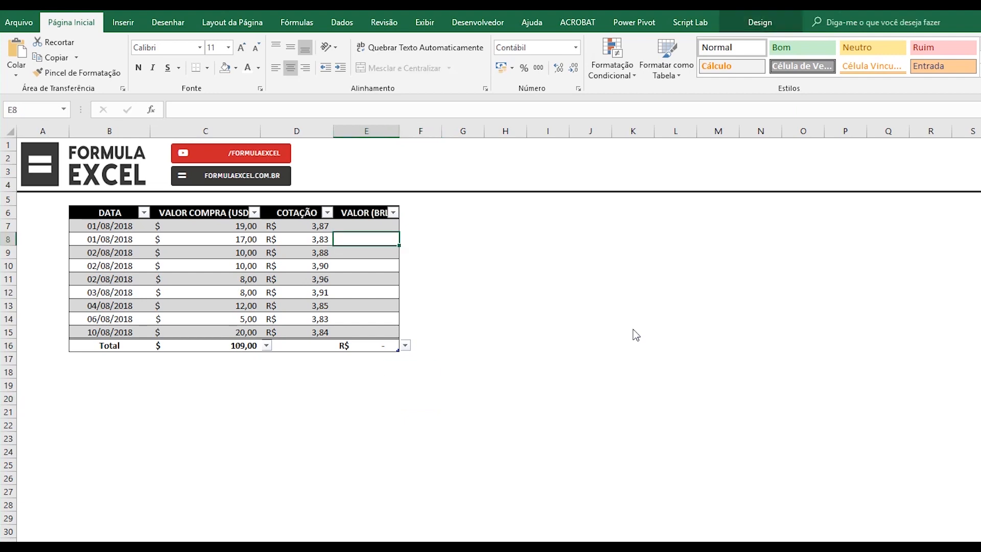
click(742, 29)
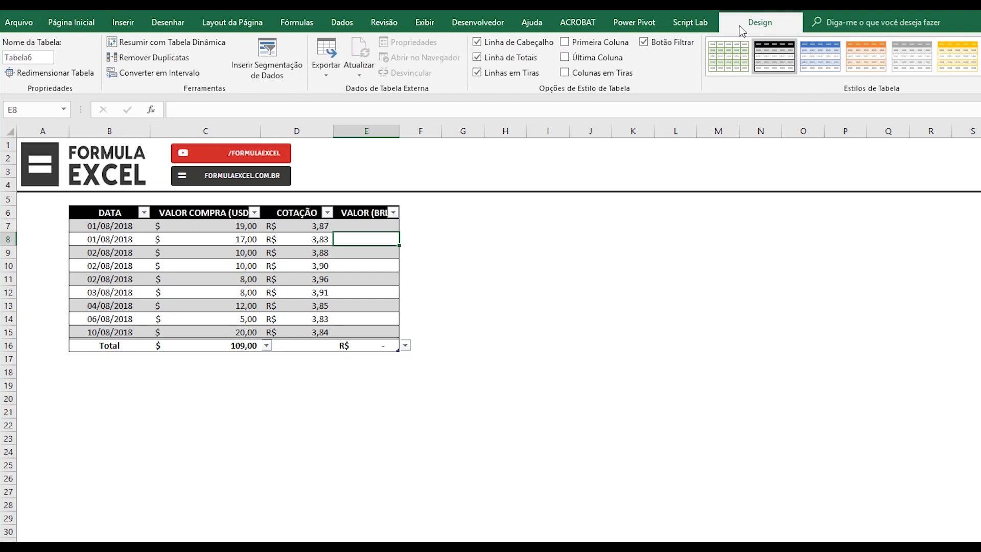
click(40, 60)
click(40, 60)
key(Return)
click(134, 42)
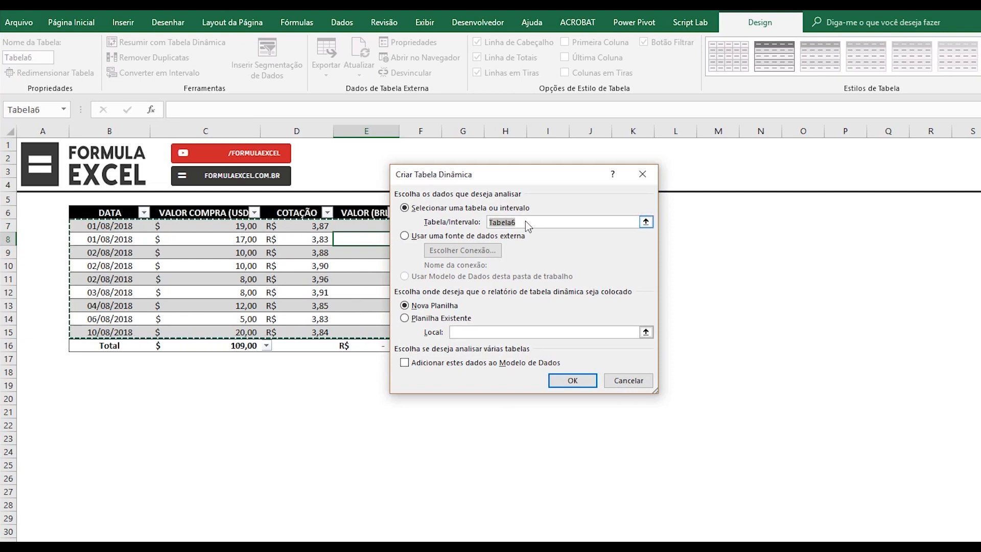
drag(559, 175, 636, 199)
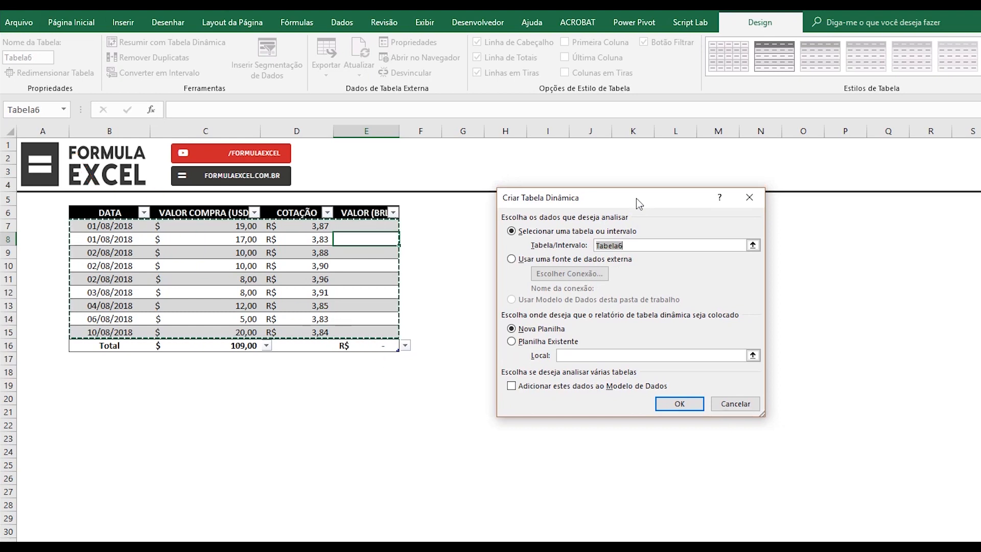
click(720, 404)
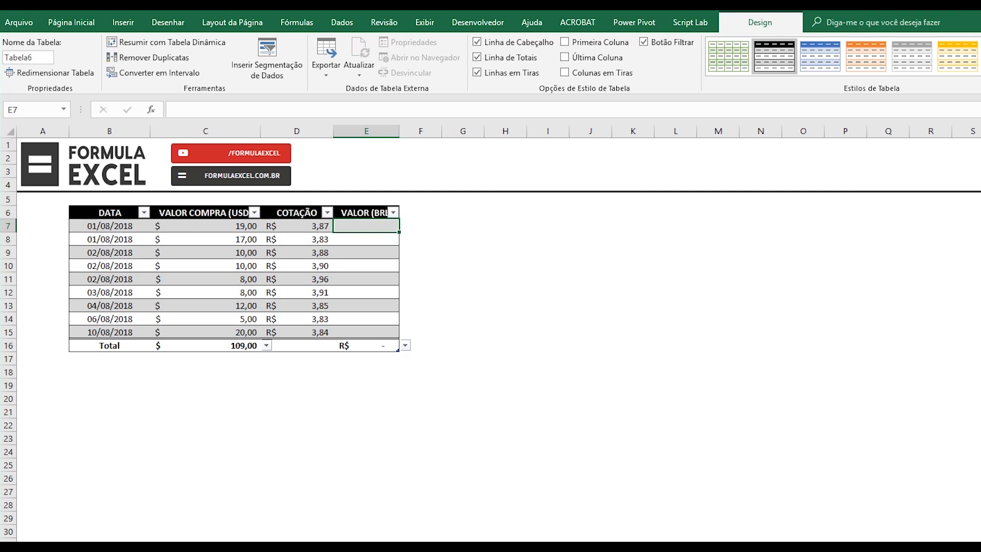
- Try the formula =C7*D7 in cell E7, and erase it back to the equals sign
text(=C7*D)
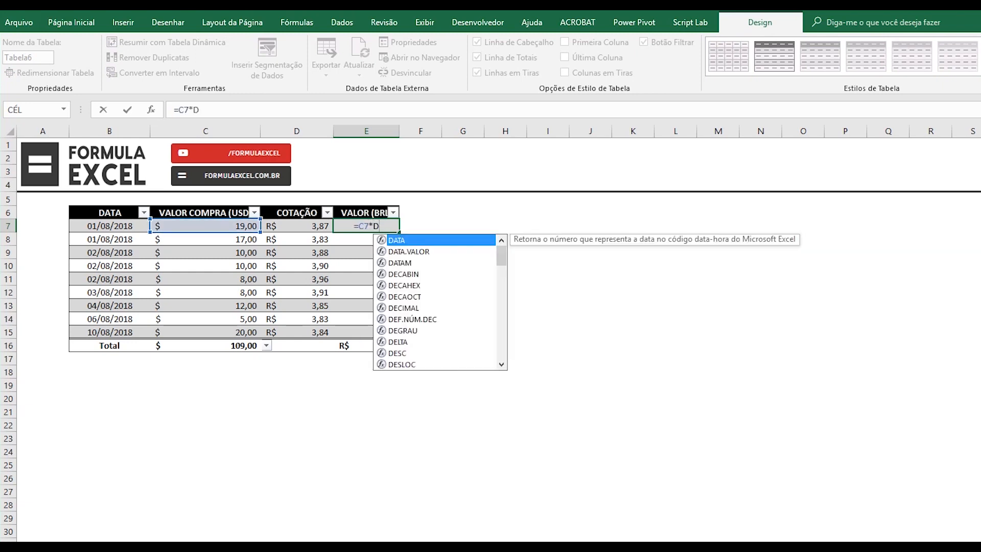
text(7)
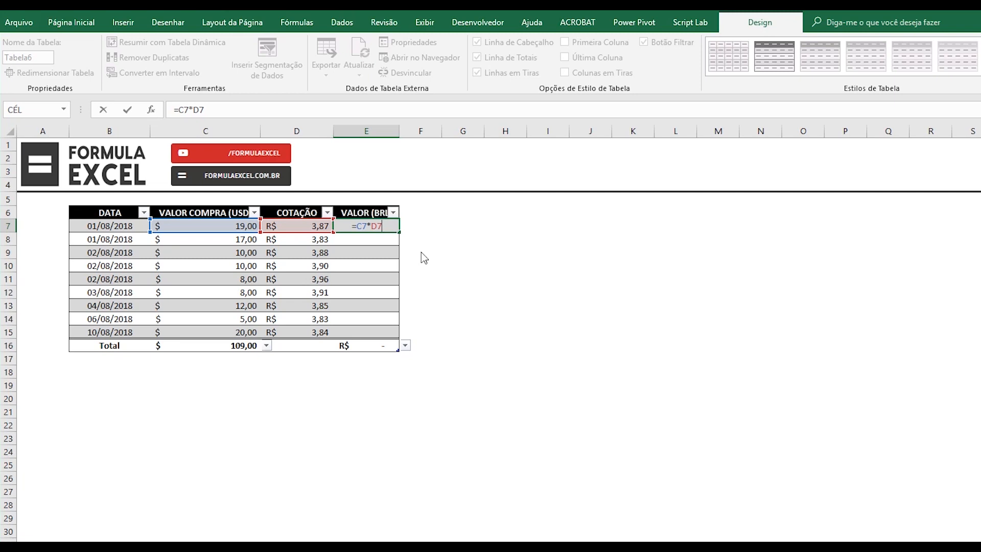
key(BackSpace)
key(BackSpace)
key(BackSpace)
key(BackSpace)
key(BackSpace)
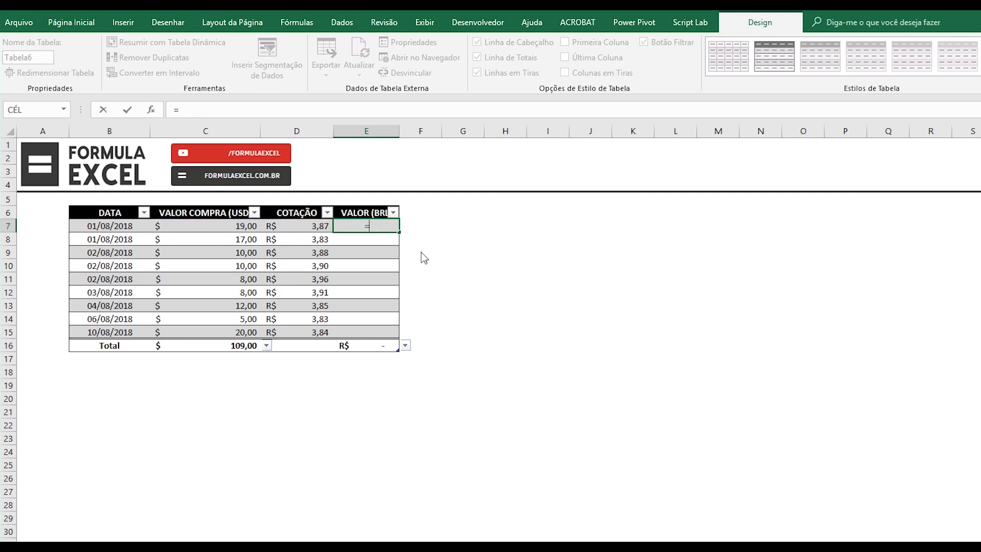
click(197, 229)
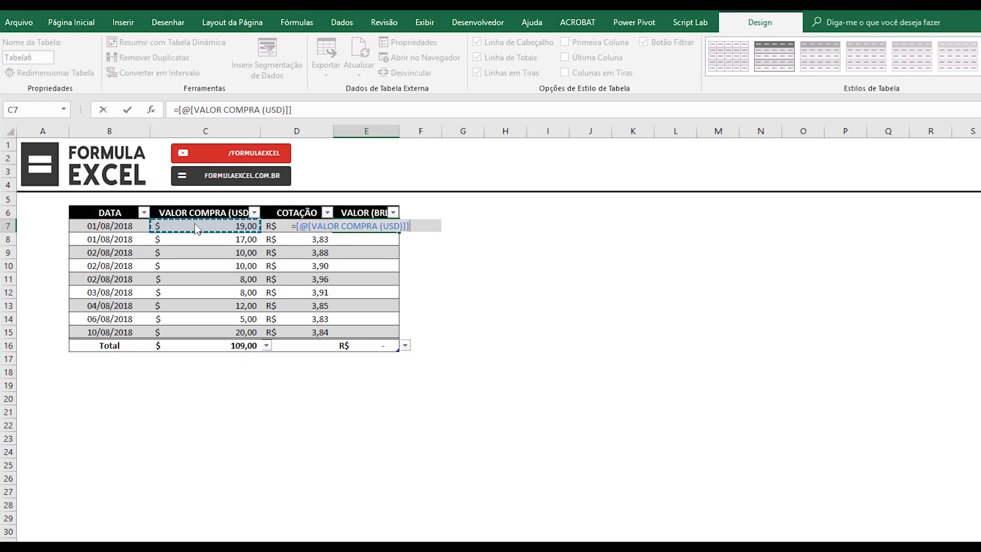
text(*)
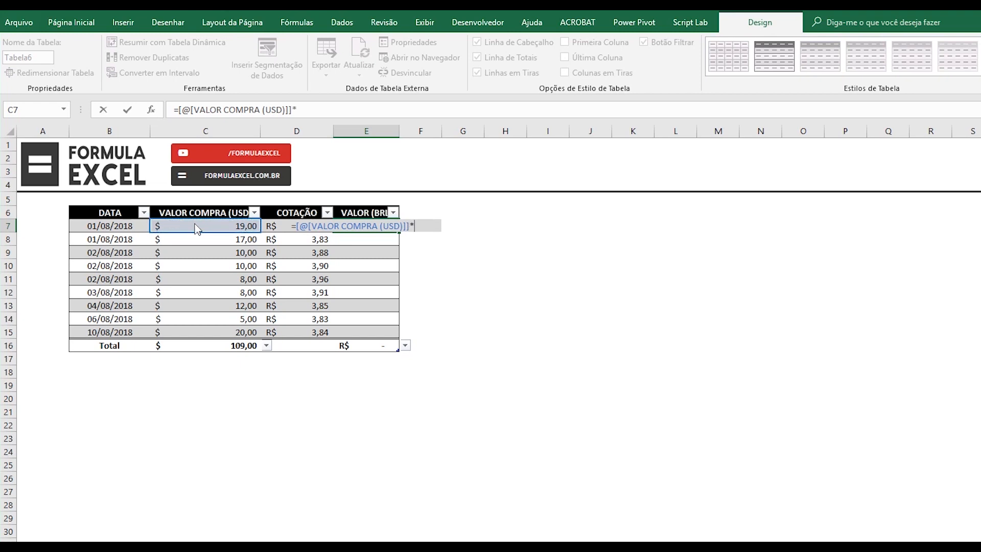
click(275, 225)
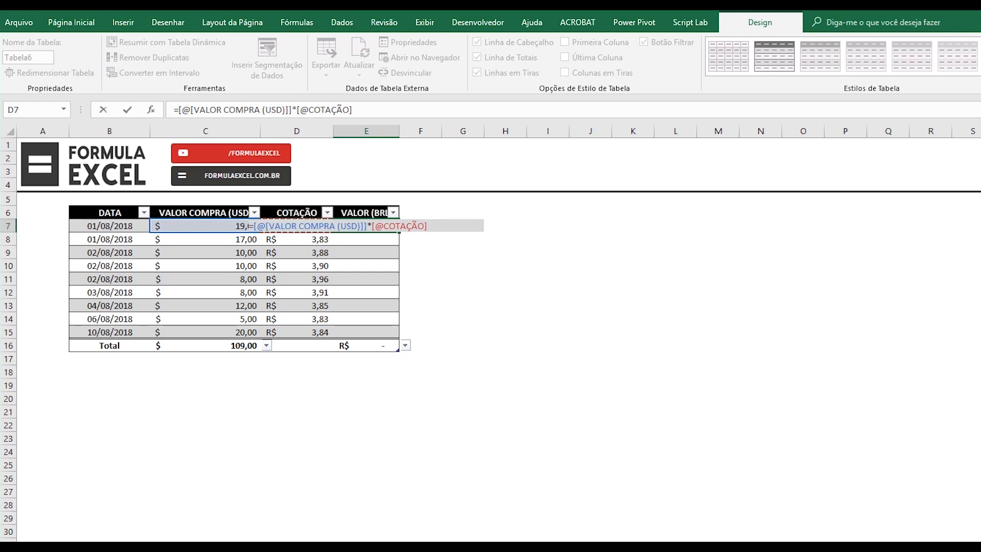
key(Return)
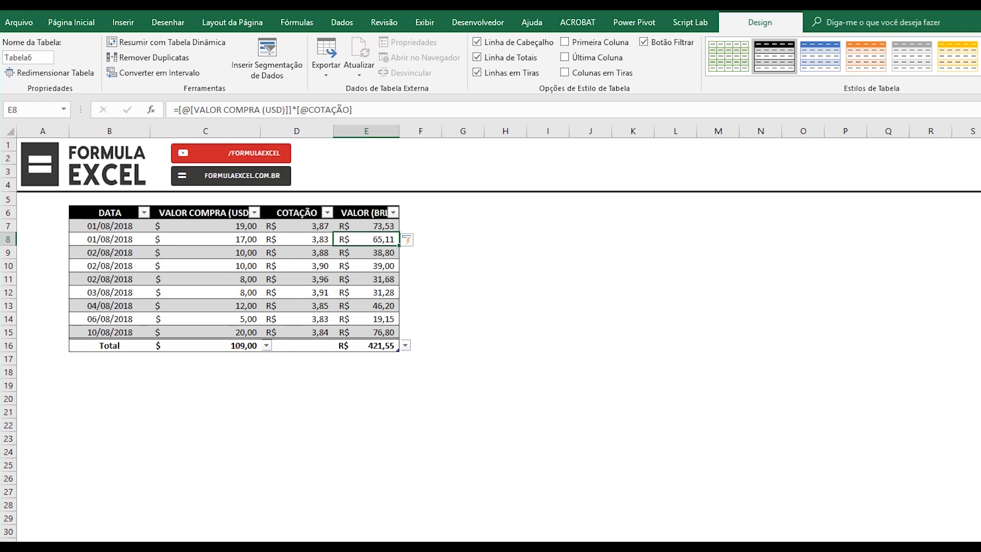
- Examine the formulas down the VALOR (BRL) column and in its total cell E16
key(Down)
key(Down)
key(Down)
key(Down)
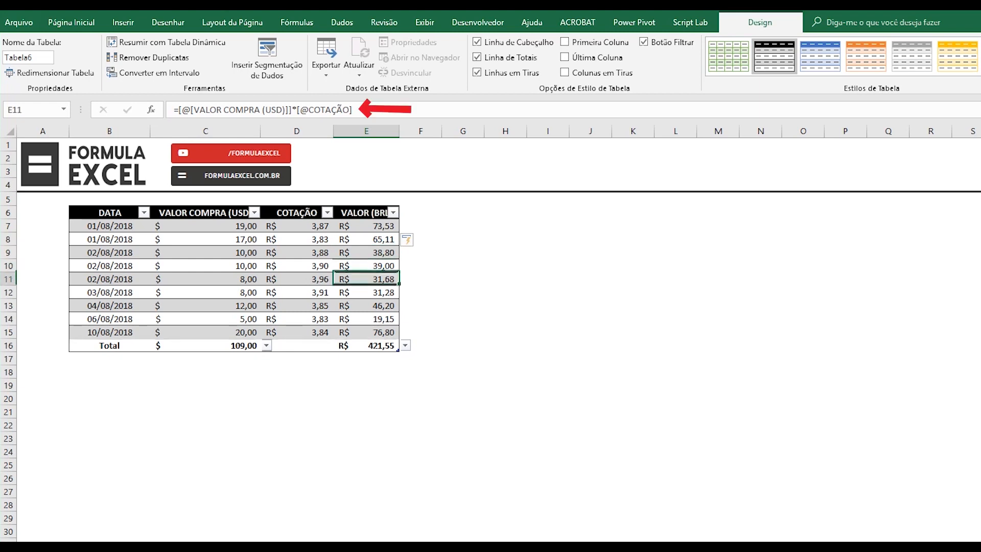
key(Down)
key(Down)
key(Up)
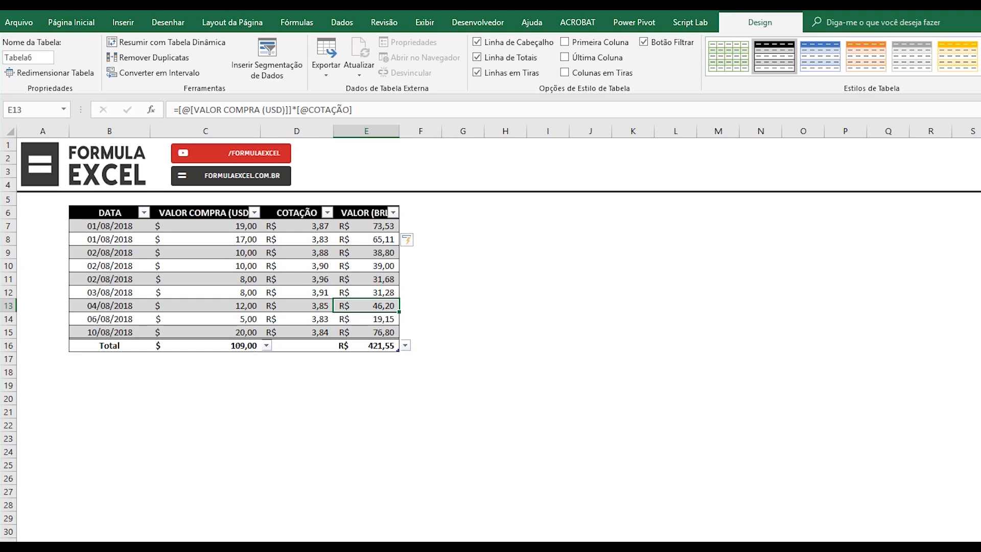
click(366, 266)
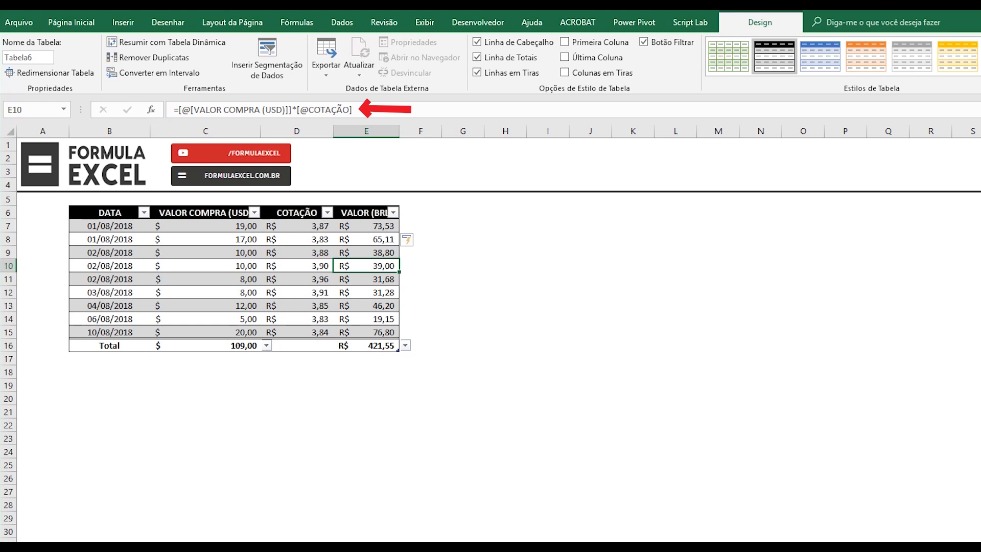
click(367, 346)
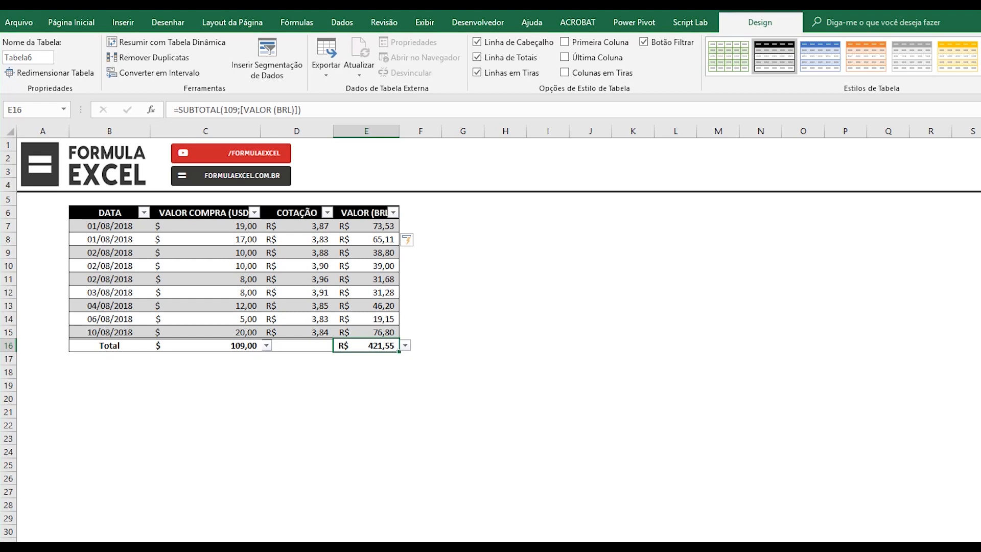
- Try references in G9 to a single VALOR (BRL) cell, the column with and without its header, and the whole table, and cancel the formula
click(463, 252)
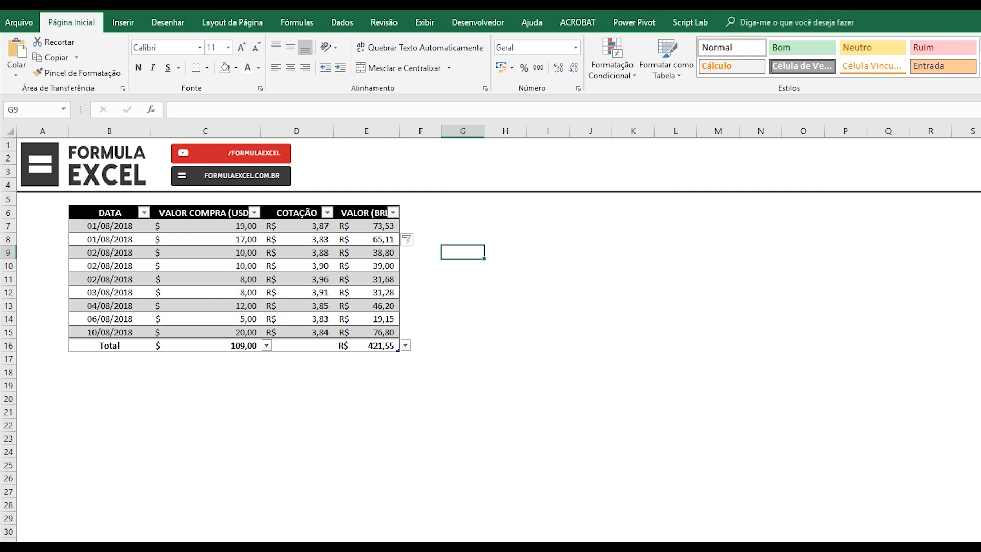
text(=)
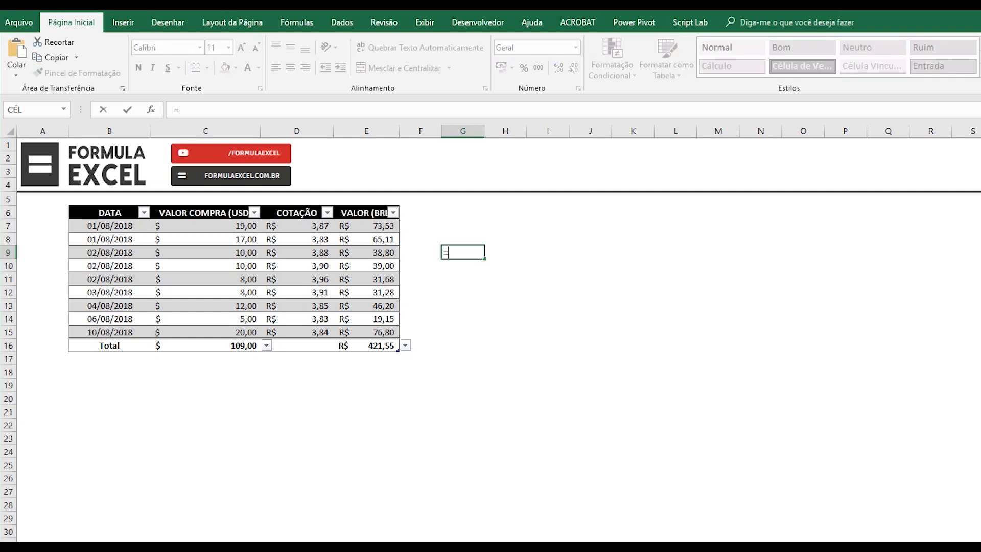
click(364, 254)
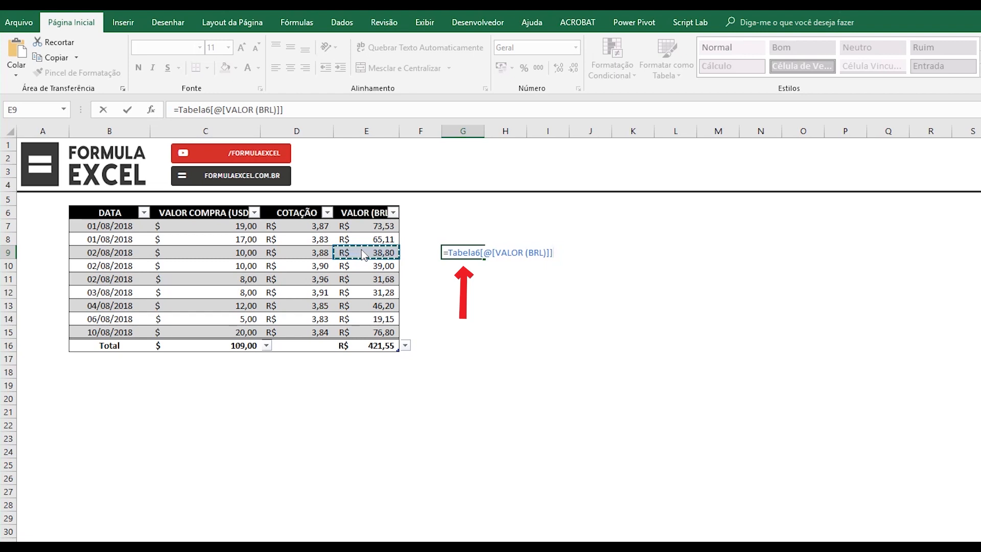
drag(363, 226, 364, 337)
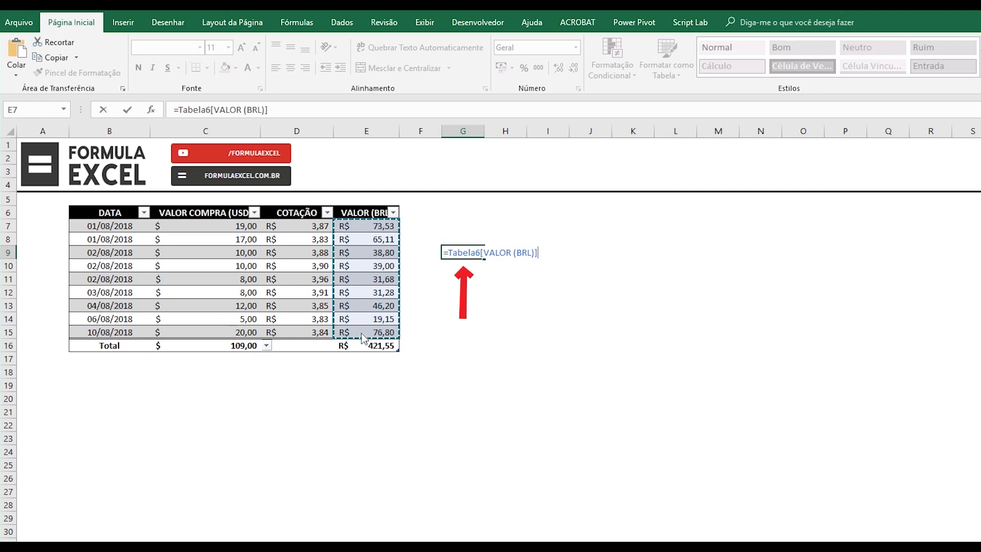
key(shift+Up)
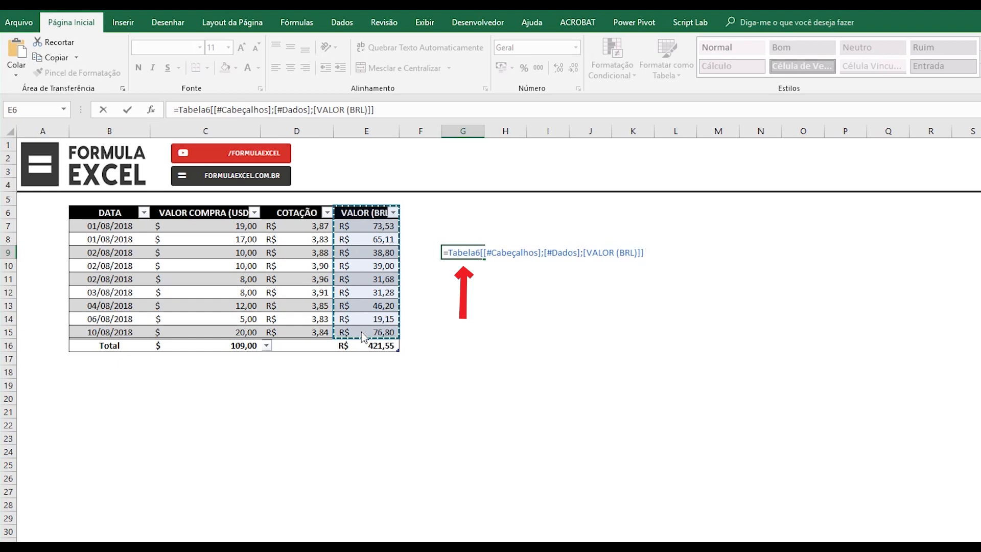
drag(97, 214, 390, 337)
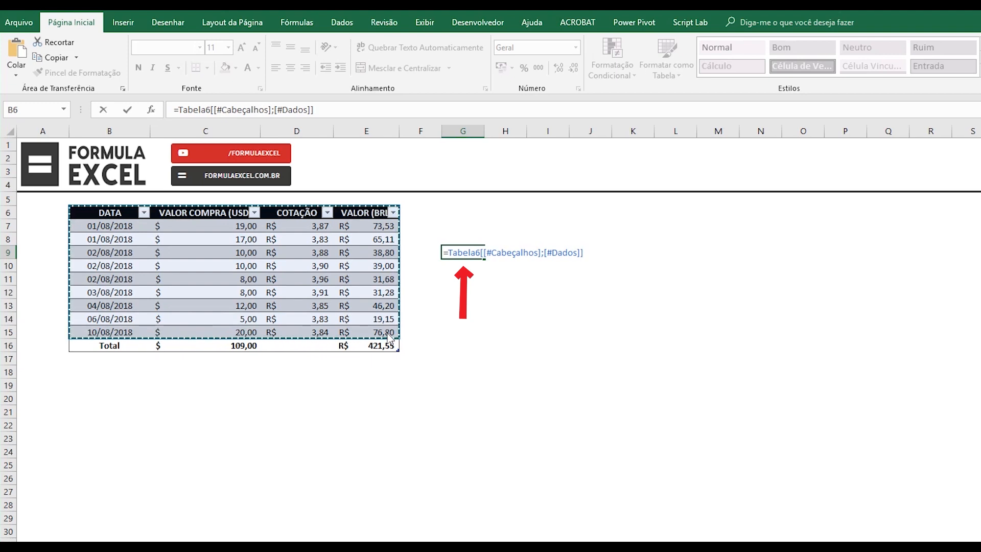
click(375, 255)
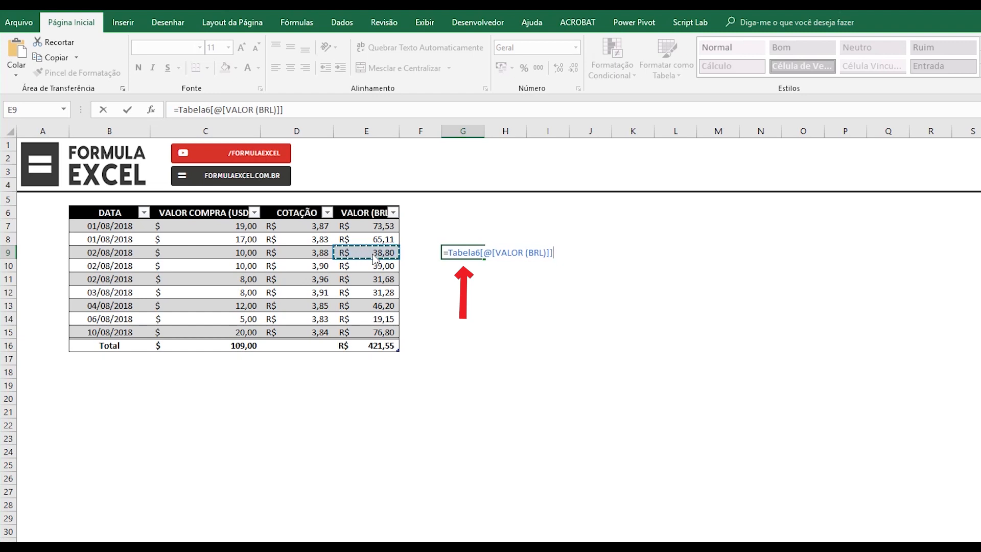
key(Escape)
- Rename the VALOR COMPRA (USD) header in C6 to VALOR (USD)
click(373, 254)
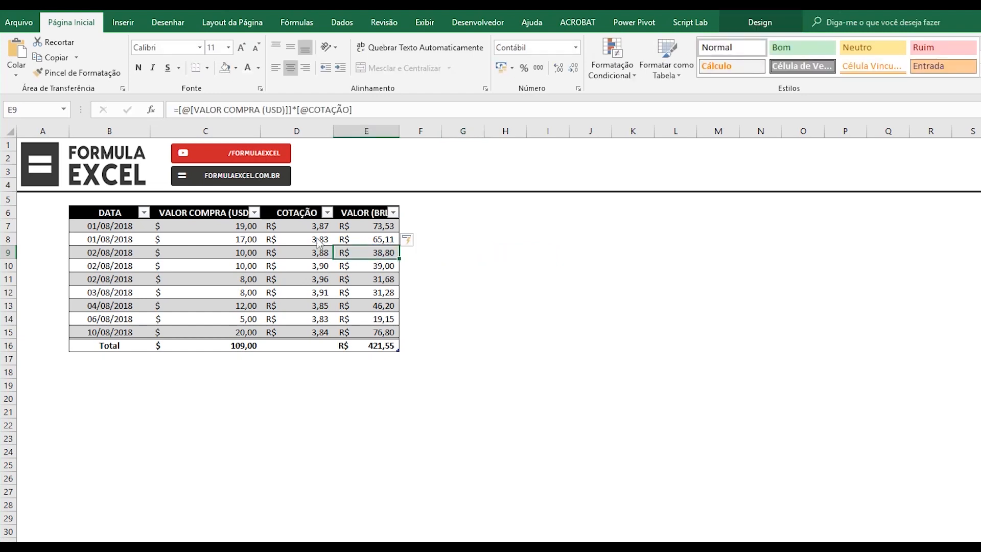
click(225, 215)
double_click(204, 108)
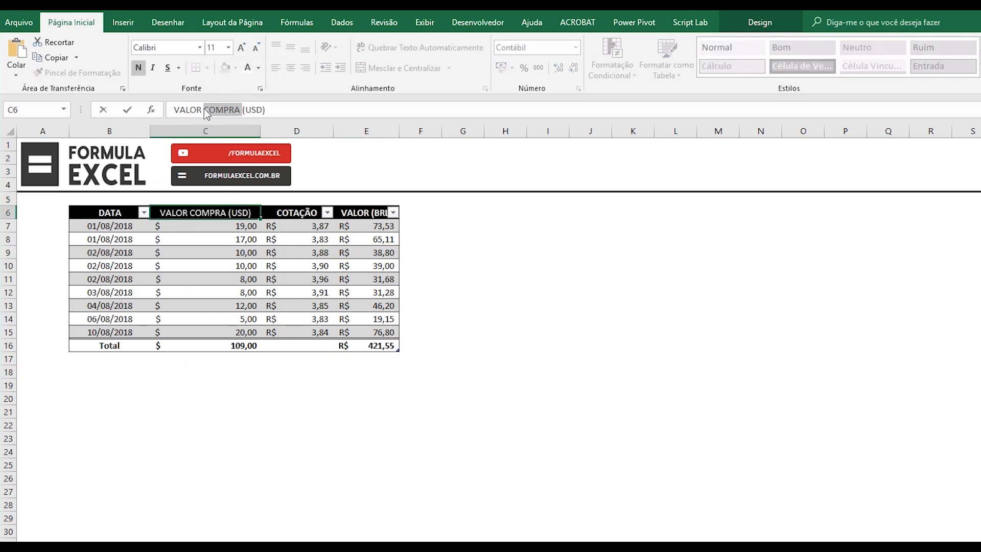
key(Delete)
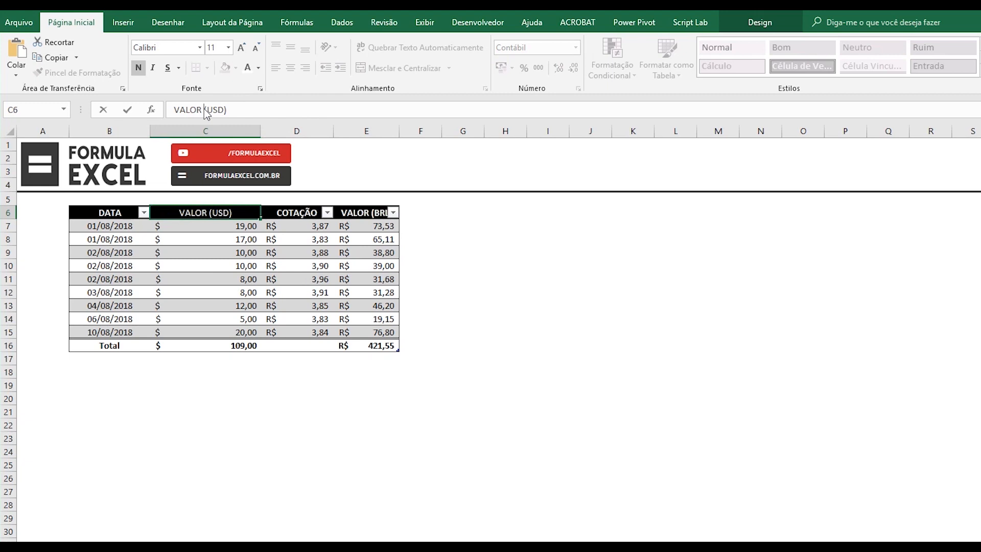
key(Return)
- Check the renamed column's reference in the VALOR (BRL) formulas in cells E9 and E15
click(359, 253)
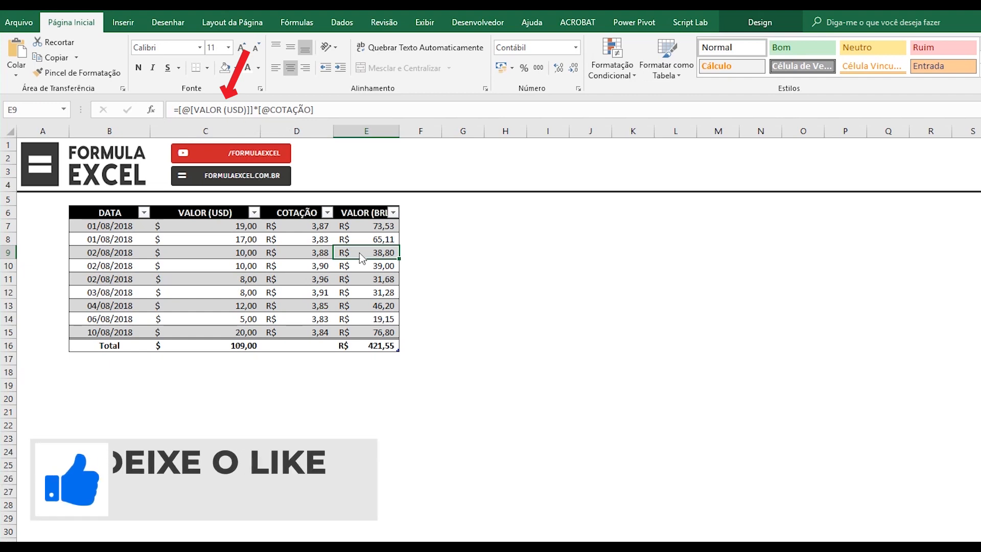
key(Right)
key(Right)
key(Down)
key(Down)
key(Down)
key(Down)
key(Down)
key(Down)
key(Left)
key(Left)
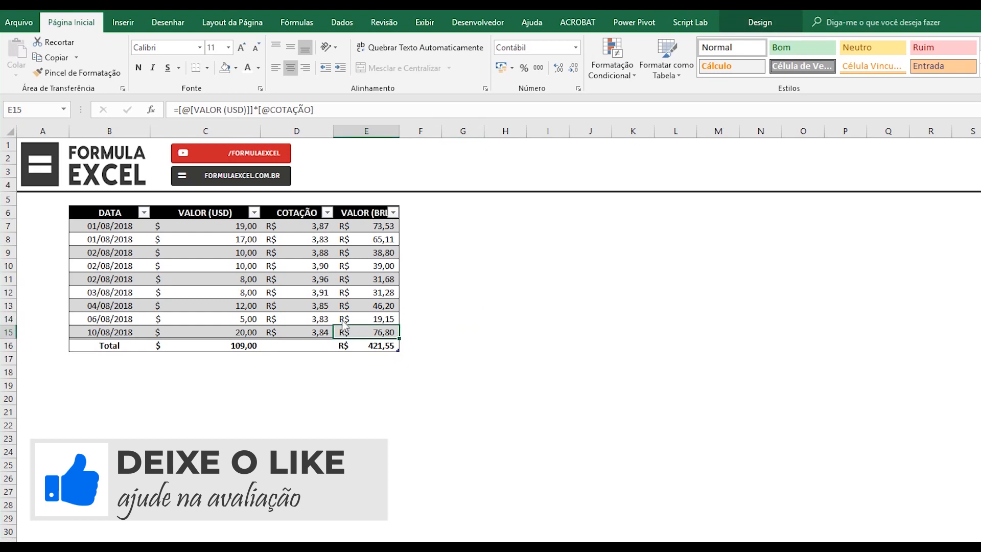
- Turn off the table's totals row (Linha de Totais)
click(721, 24)
click(477, 58)
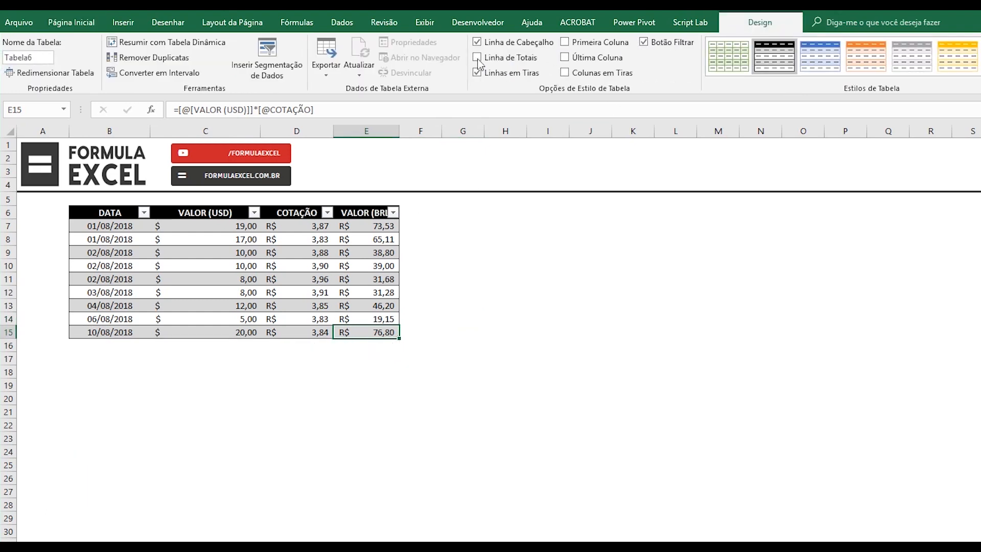
click(462, 332)
- Add a purchase in row 16 directly below the table with date 11/08/2018, VALOR (USD) 19 and COTAÇÃO 3,85
click(113, 345)
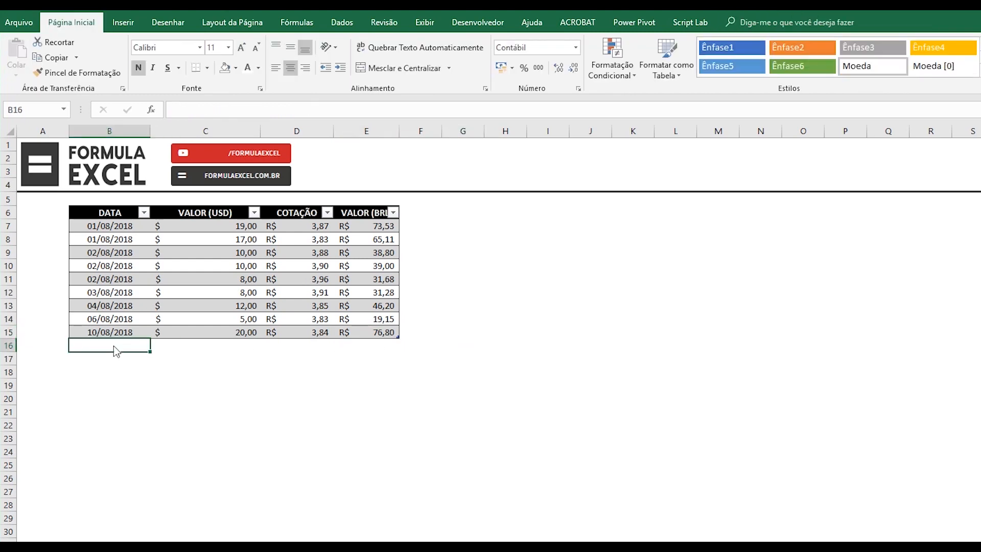
text(11/08/2018)
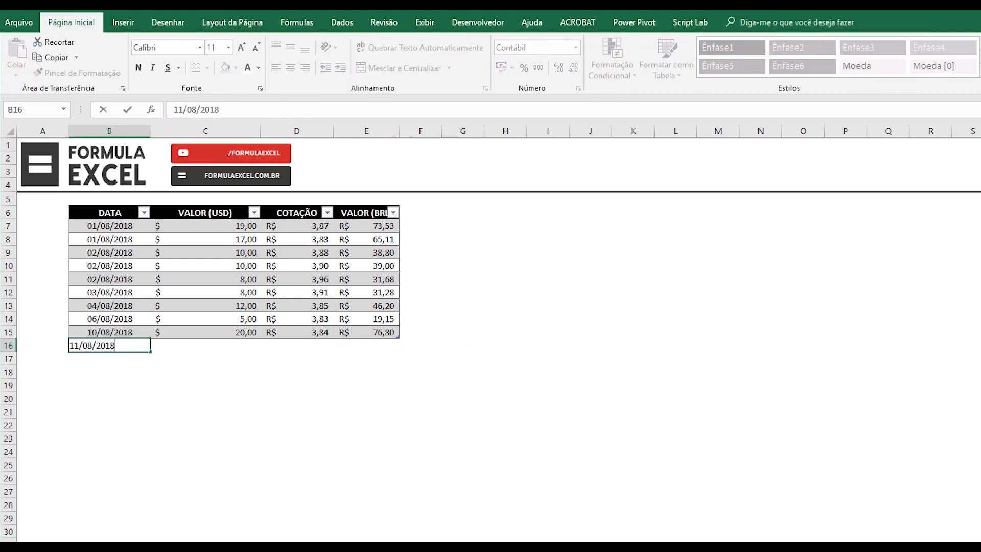
key(Tab)
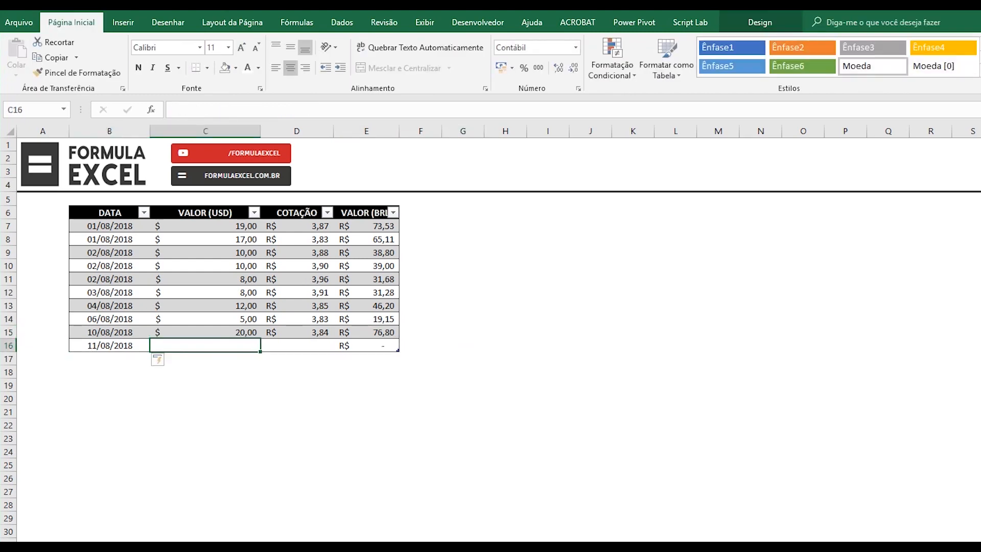
text(19)
key(Tab)
text(3,85)
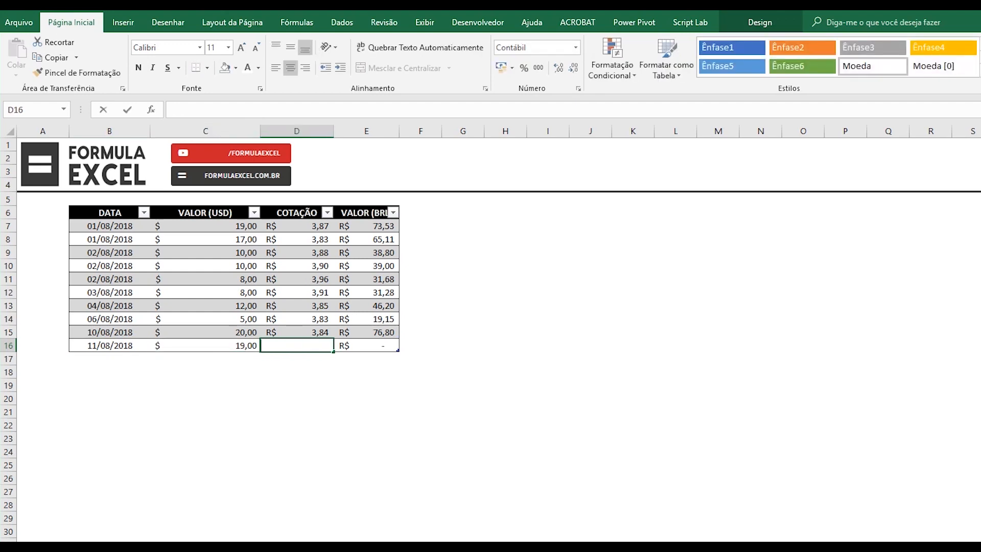
key(Tab)
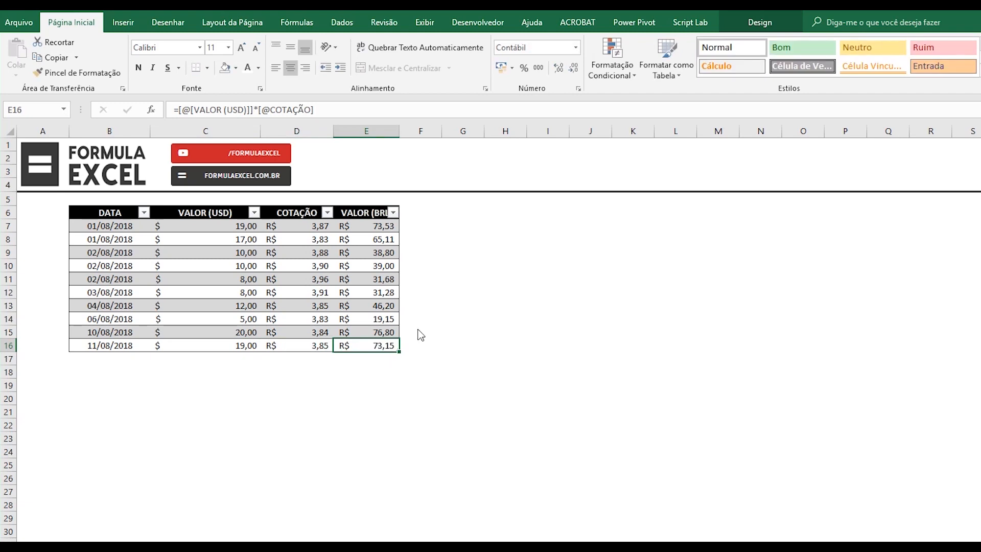
- Check the table's extent by selecting Tabela6 by name, and select the VALOR (BRL) data in E7:E16
click(63, 109)
click(65, 128)
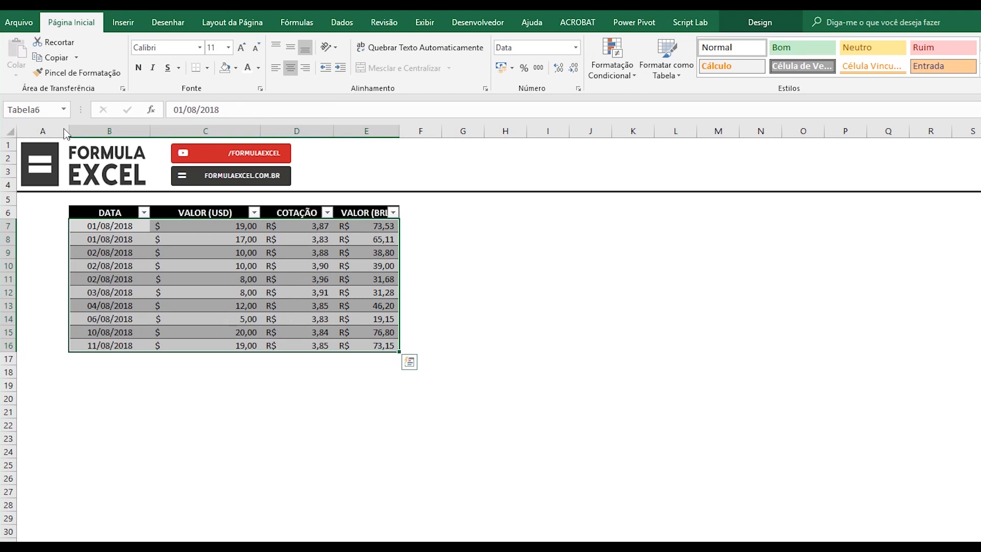
click(505, 318)
drag(366, 225, 367, 345)
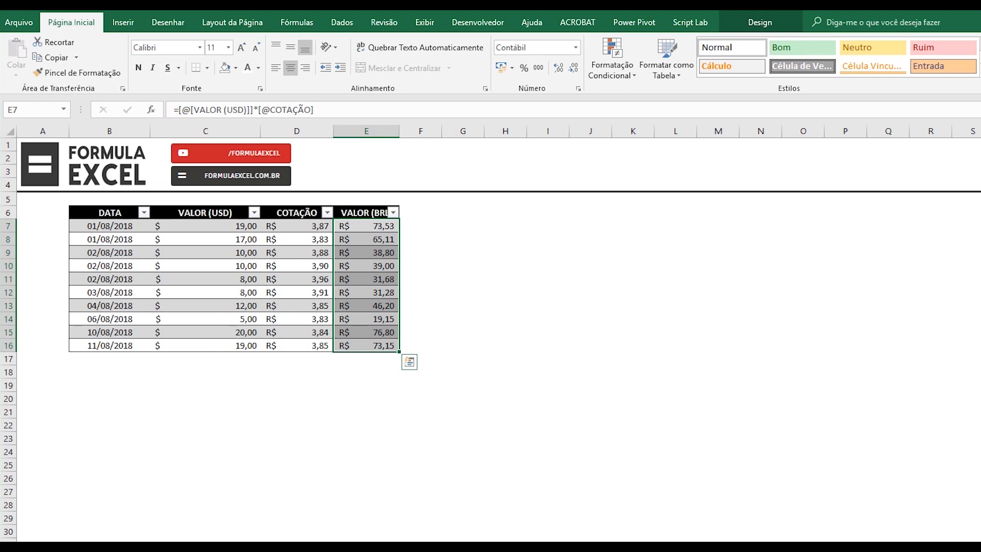
click(505, 332)
- Add a calculated column beside the table by entering =[@[VALOR (BRL)]]/2 in F7
click(420, 212)
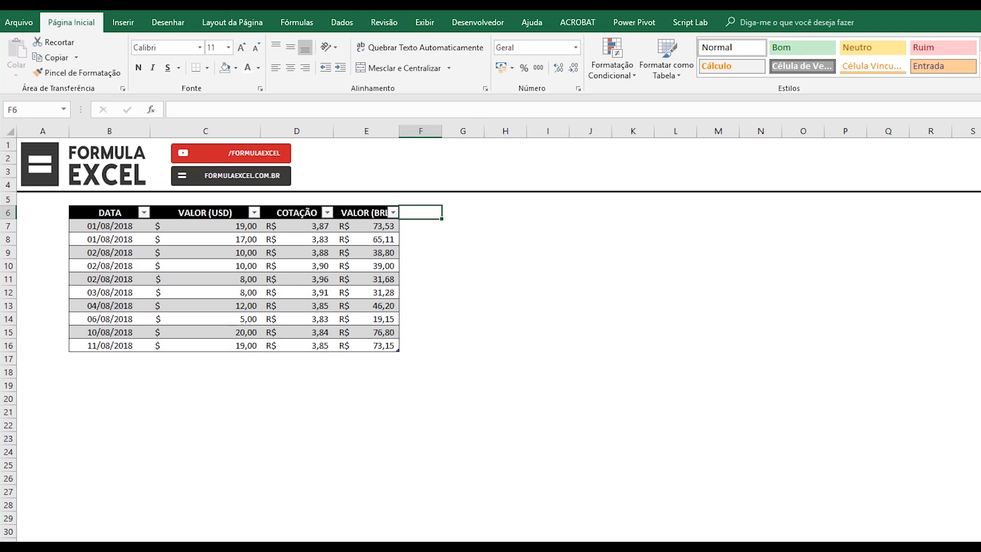
click(420, 226)
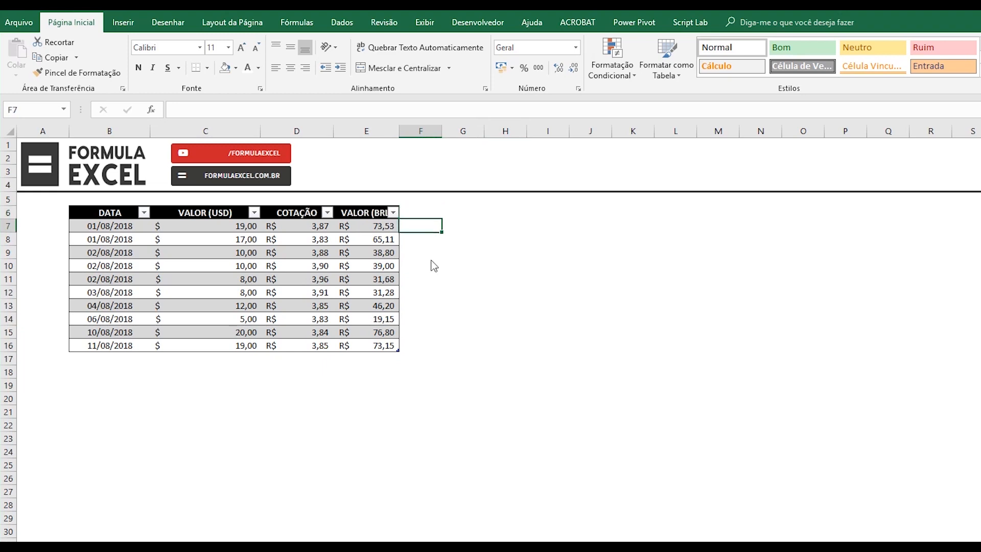
text(=)
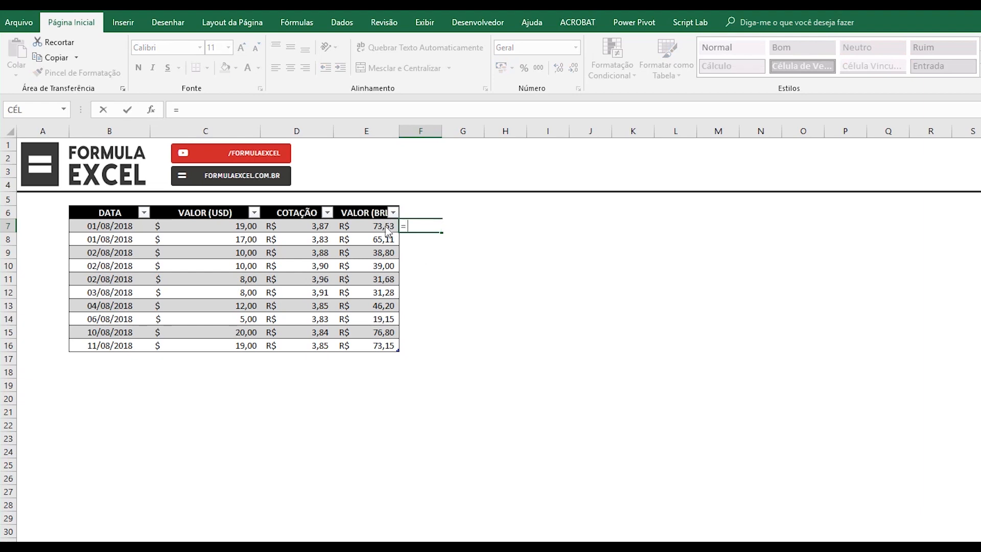
click(389, 230)
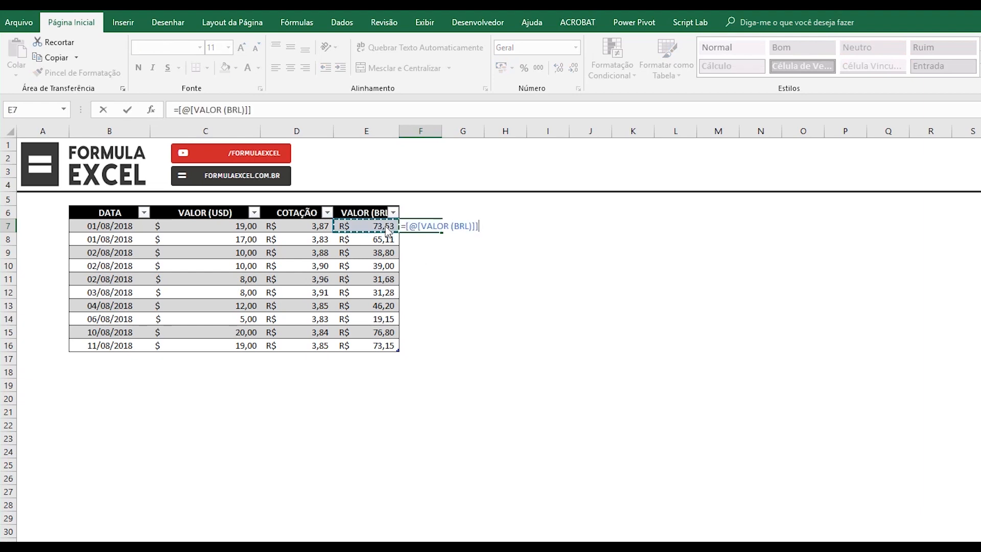
text(/2)
key(Return)
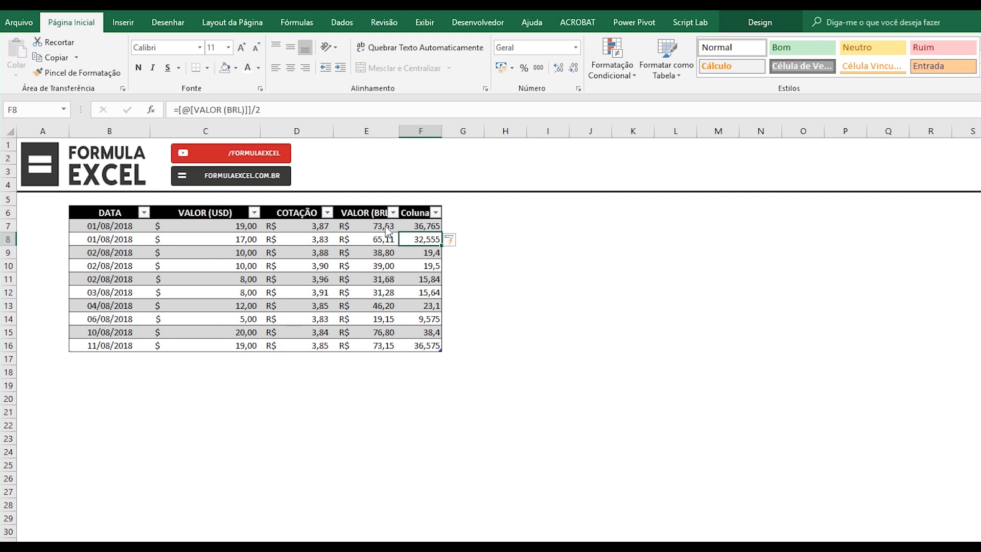
- Insert a slicer for the DATA column and place it beside the table, starting near cell H6
click(734, 28)
click(295, 48)
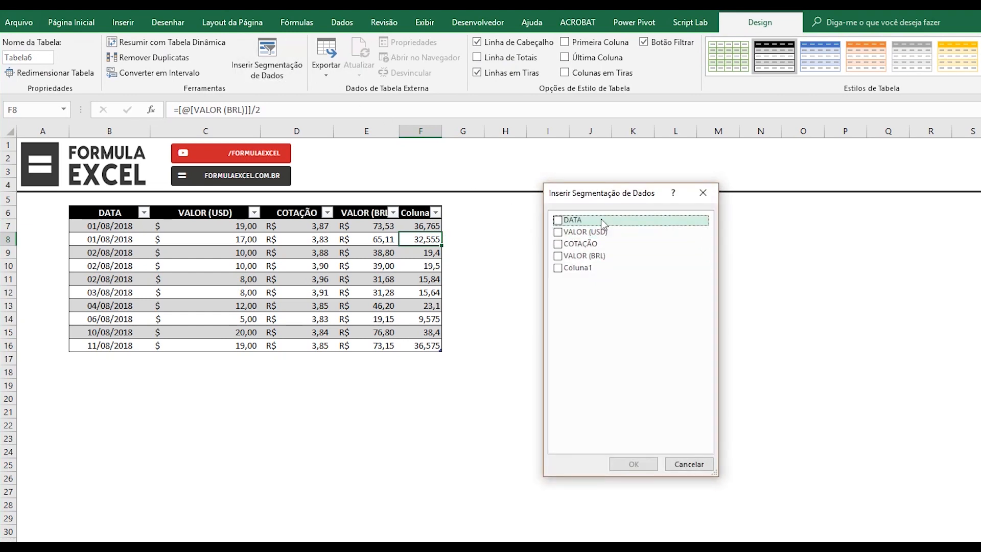
click(558, 220)
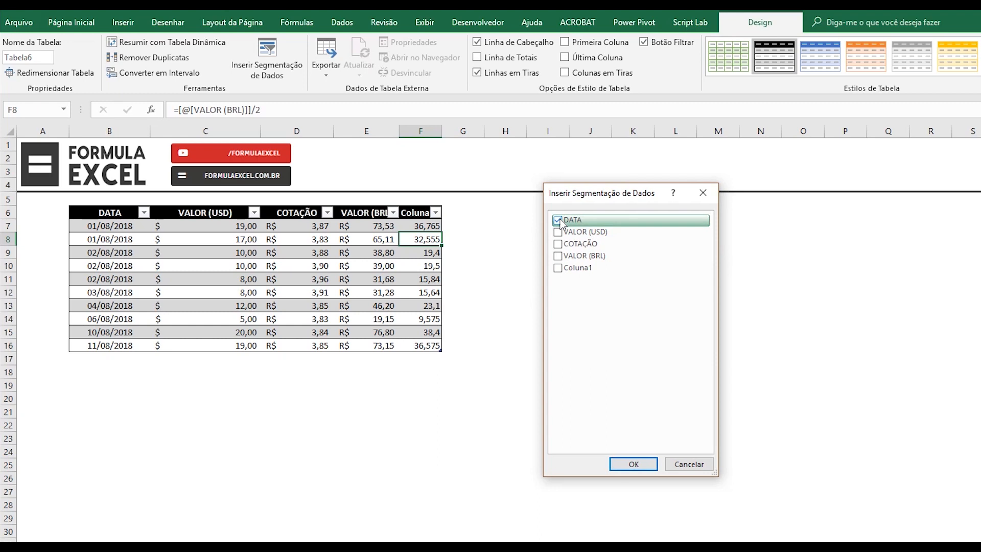
click(614, 466)
drag(627, 326, 546, 230)
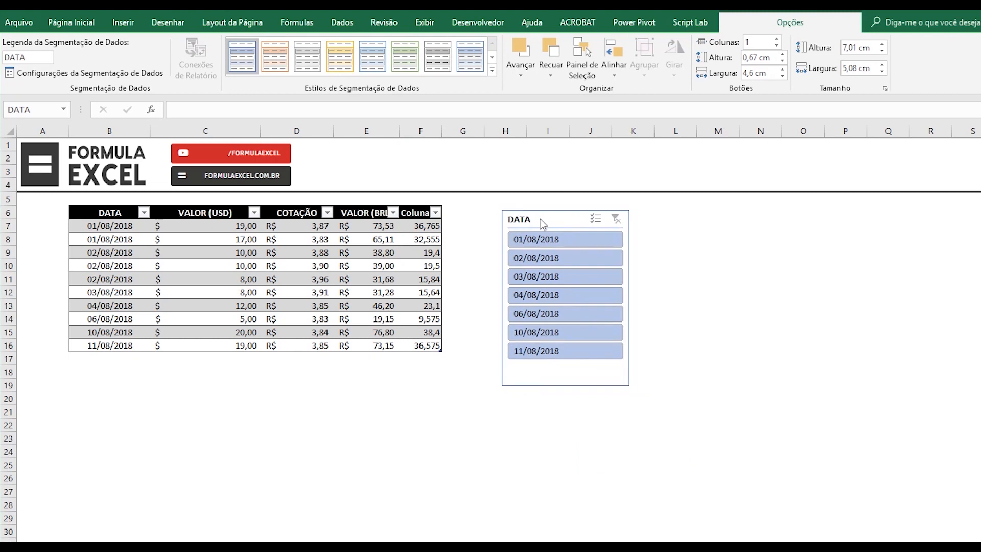
- Filter the table with the DATA slicer, trying 01/08/2018 and 03/08/2018 and ending on 02/08/2018
click(540, 242)
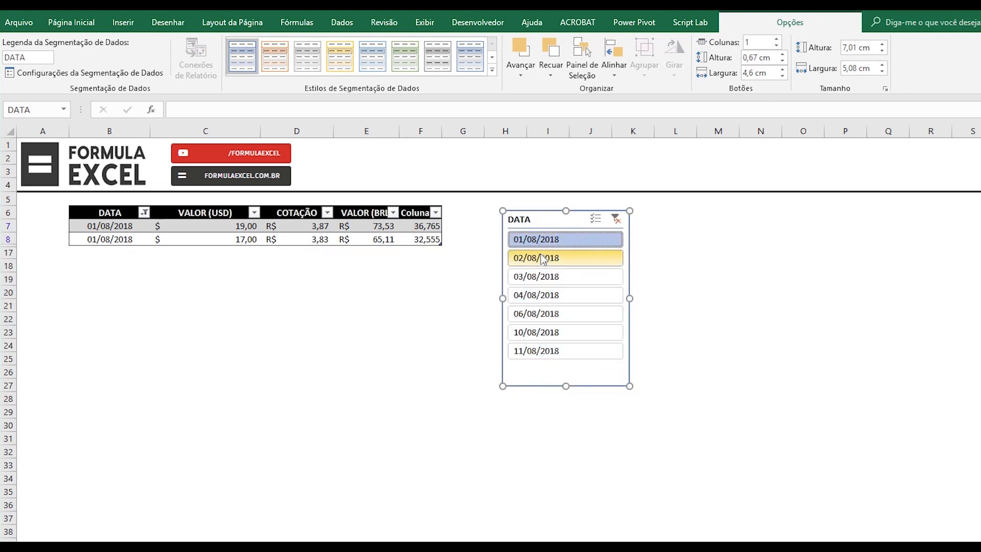
click(540, 257)
click(541, 276)
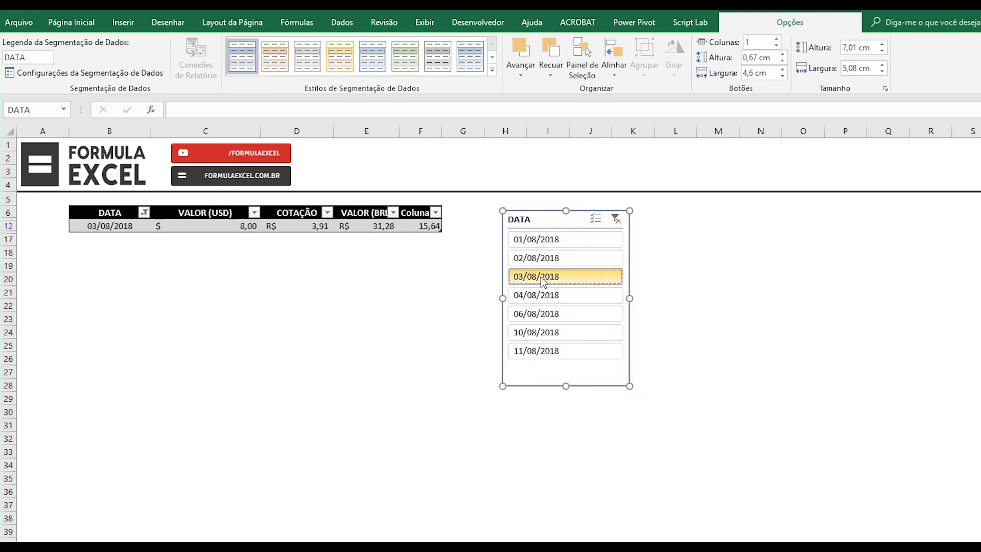
click(540, 240)
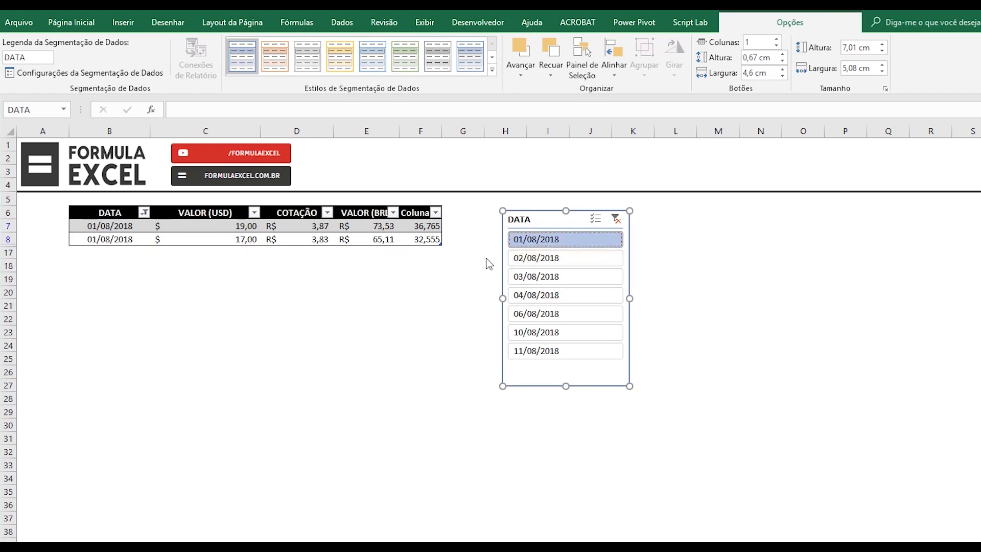
click(546, 260)
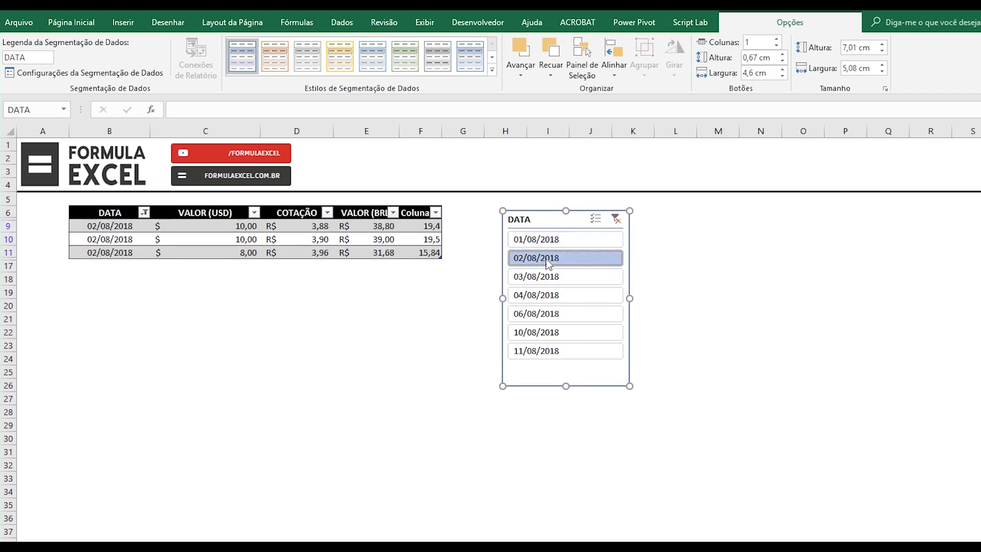